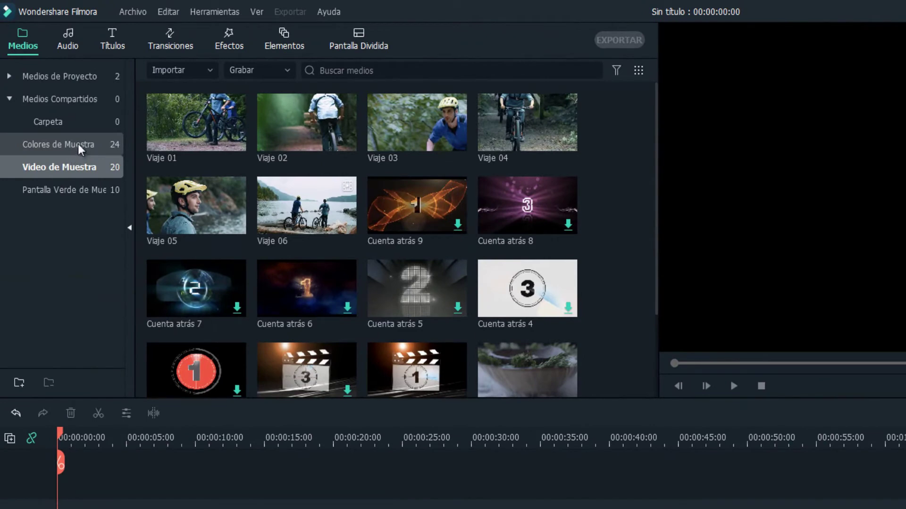
- Place the Rojo sample colour at the start of video track 2 and Gradiente 3 below it on track 1
left_click(63, 116)
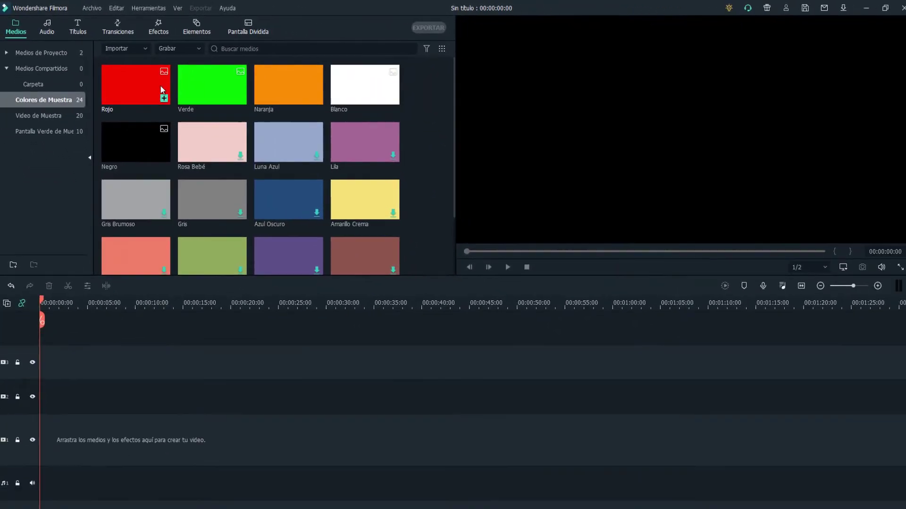
left_click_drag(145, 83, 45, 405)
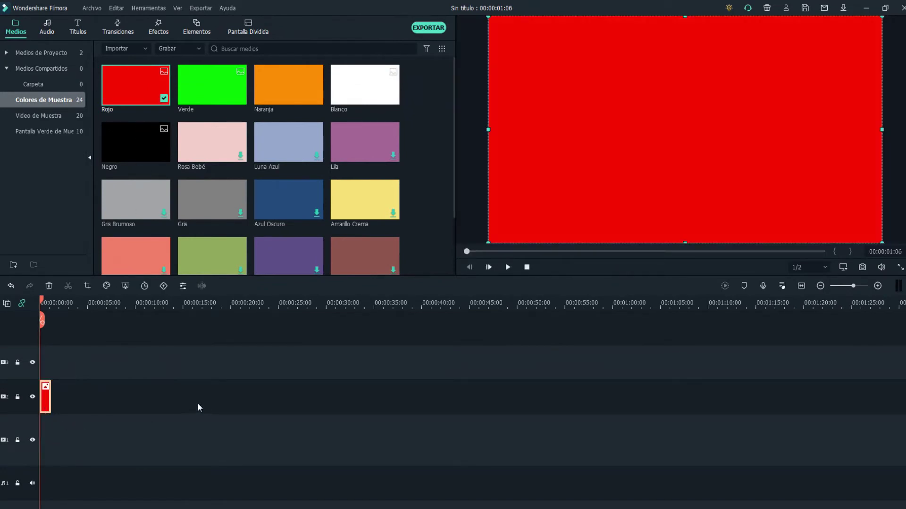
scroll(296, 129, "down", 3)
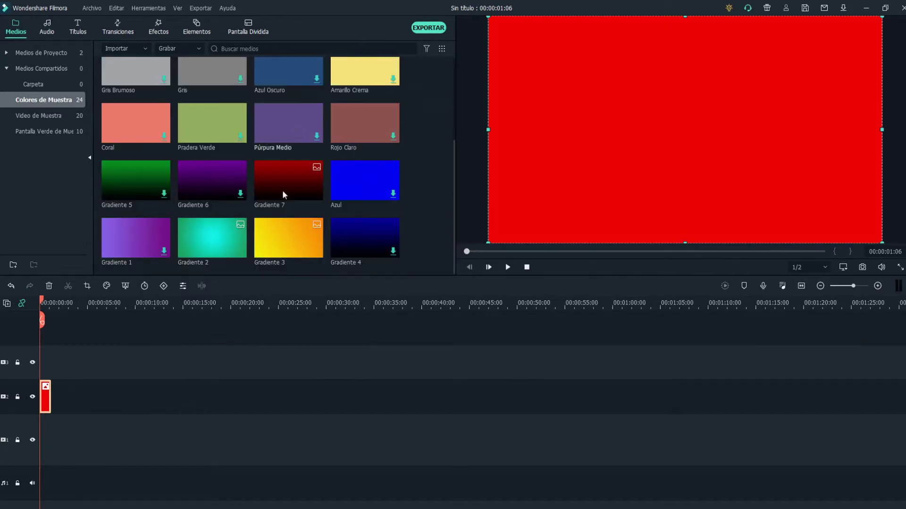
mouse_move(286, 231)
left_mouse_down()
mouse_move(277, 305)
mouse_move(69, 430)
mouse_move(45, 431)
left_mouse_up()
- Extend the Rojo and Gradiente 3 clips to the same length, ending at about 00:00:06:22
left_click(48, 399)
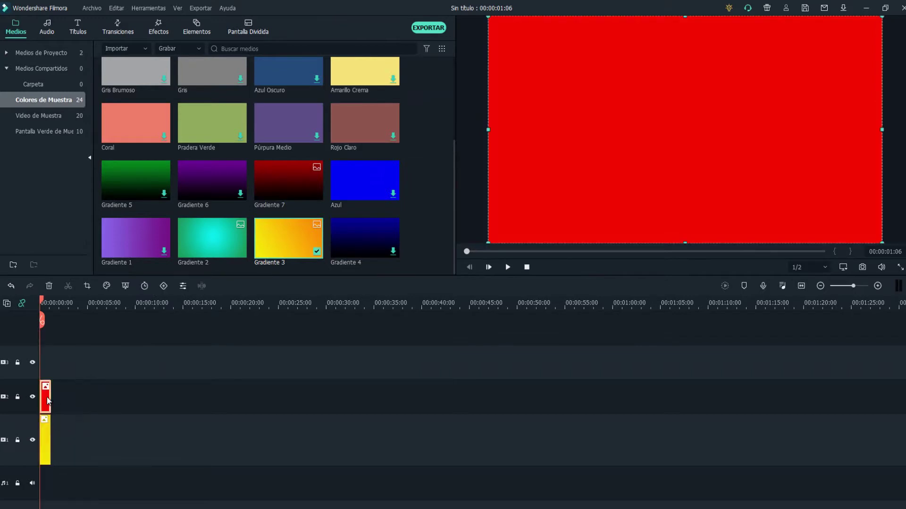
left_click_drag(50, 397, 133, 396)
left_click(46, 446)
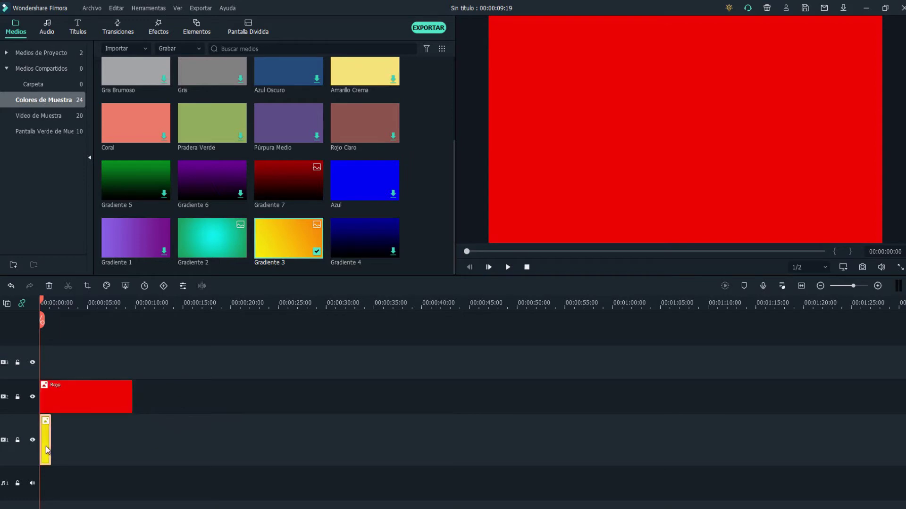
left_click_drag(49, 441, 104, 439)
left_click(128, 401)
left_click_drag(132, 402, 107, 402)
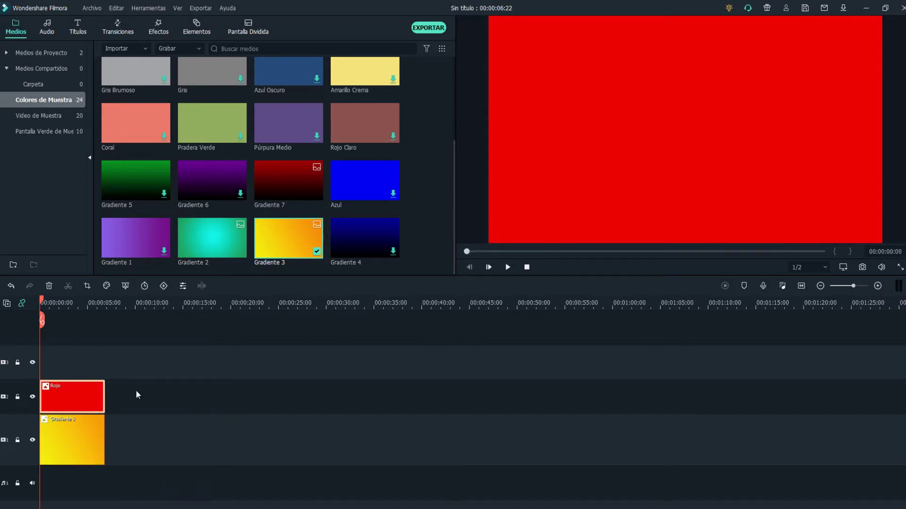
left_click(67, 306)
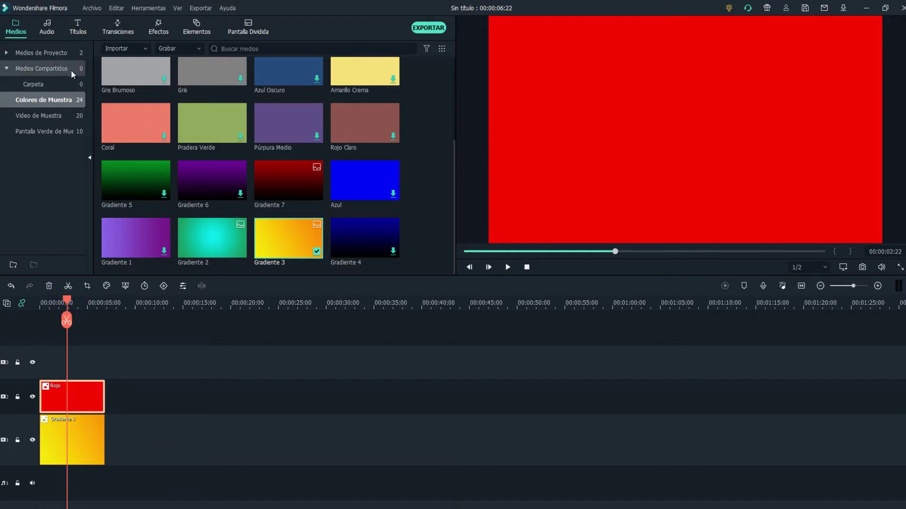
left_click(65, 54)
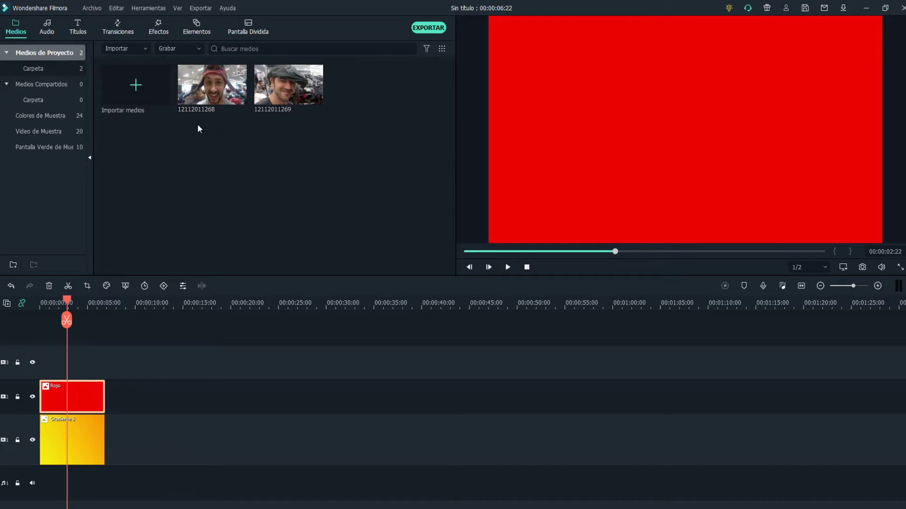
left_click_drag(213, 92, 104, 364)
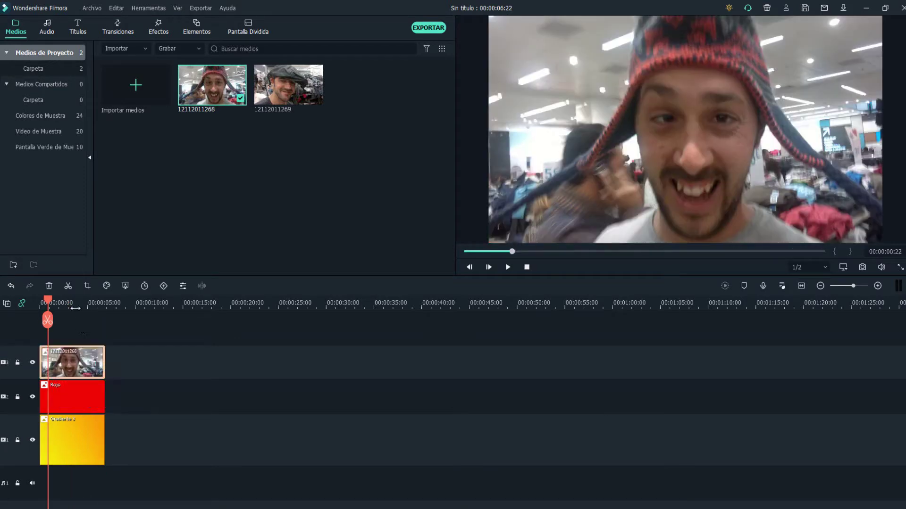
- Set the photo clip's scale on track 3 to 30%
left_click(74, 305)
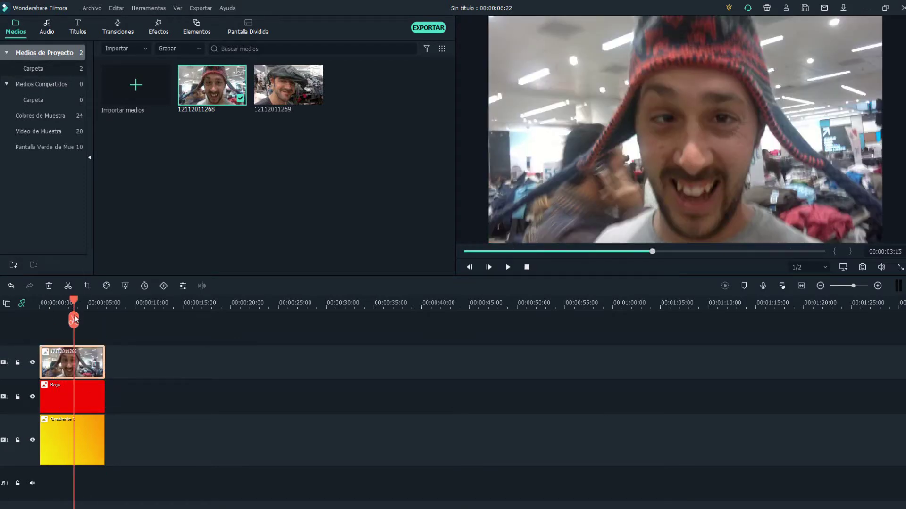
double_click(85, 365)
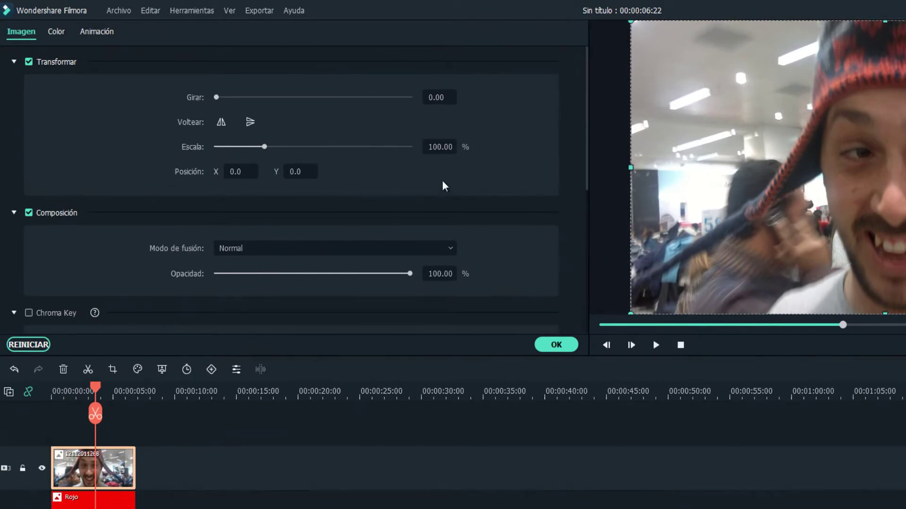
left_click(440, 147)
type("30")
key("Return")
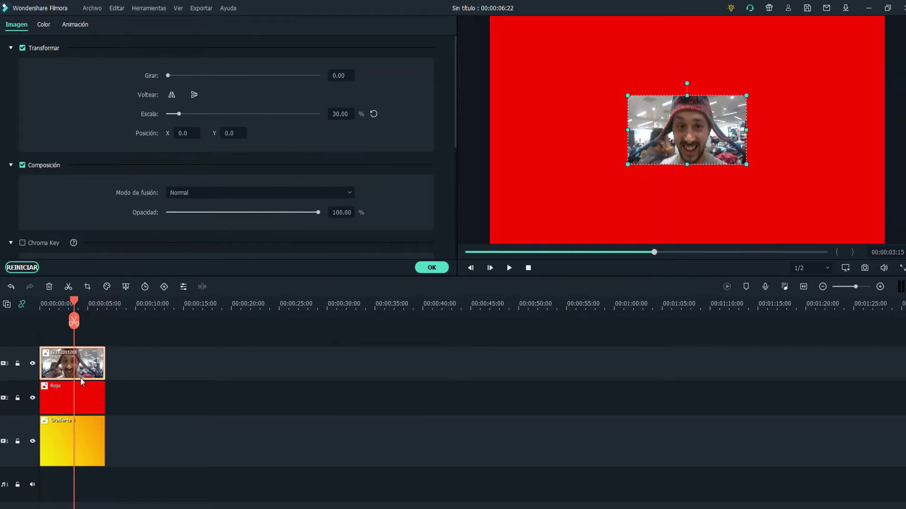
- Set the Rojo clip's scale to 32% so that it forms a border around the photo
left_click(86, 405)
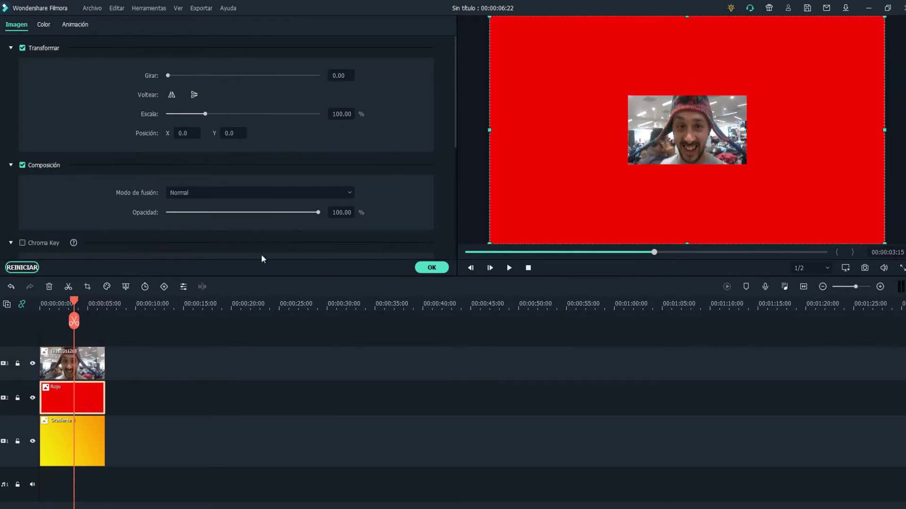
left_click(342, 116)
key("Return")
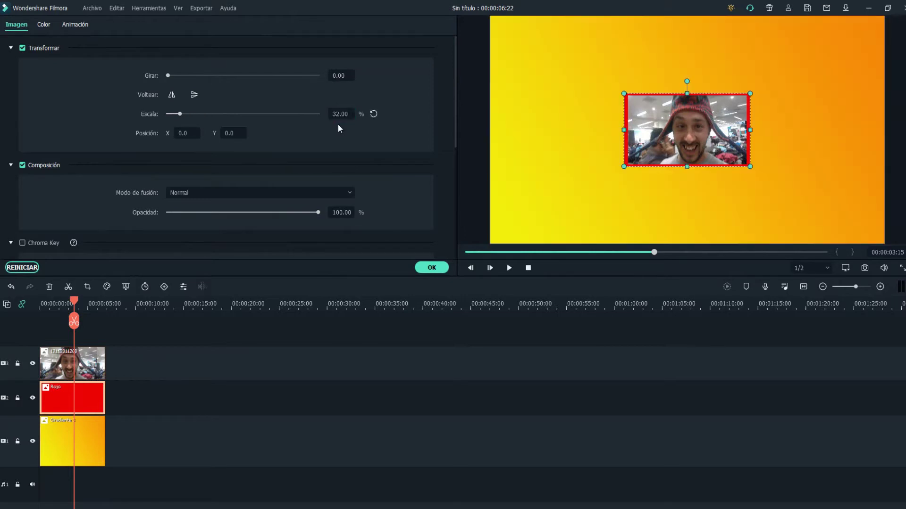
- Set the Gradiente 3 clip's scale to 34% so that it forms an outer border around the red one
left_click(644, 188)
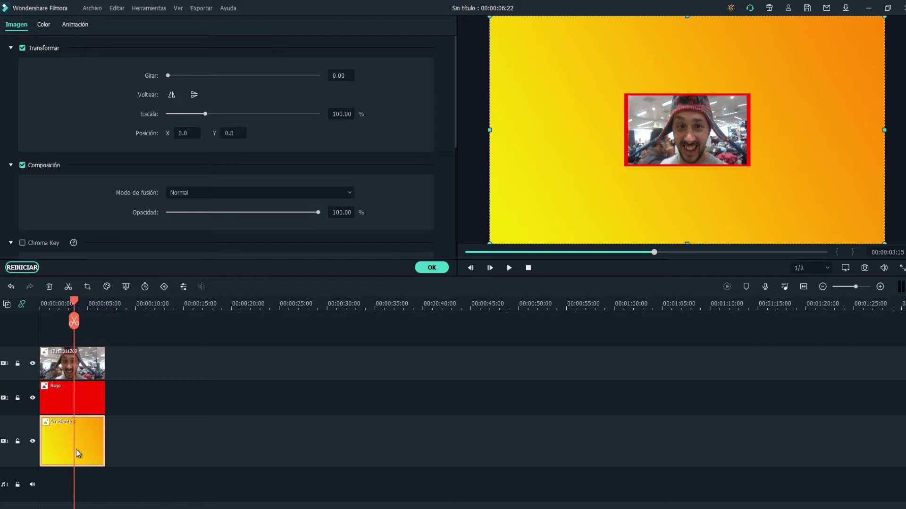
left_click(341, 114)
type("34")
key("Return")
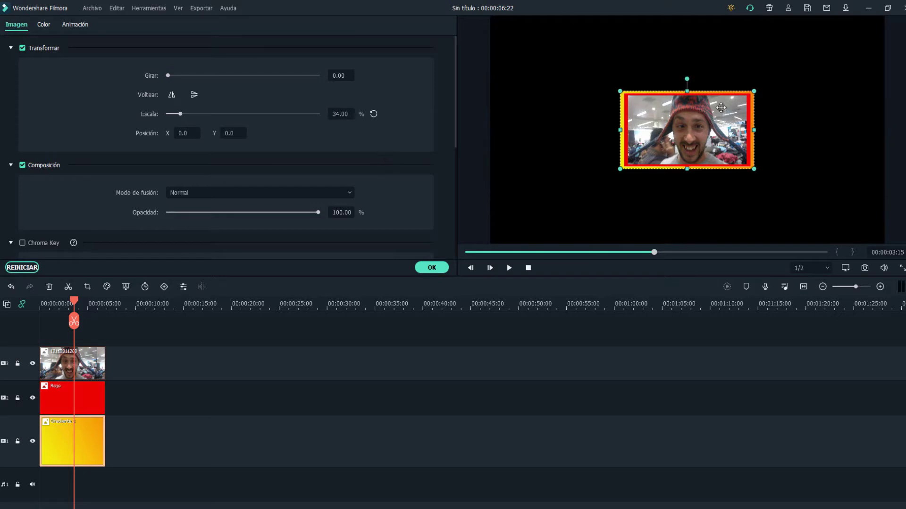
left_click(805, 103)
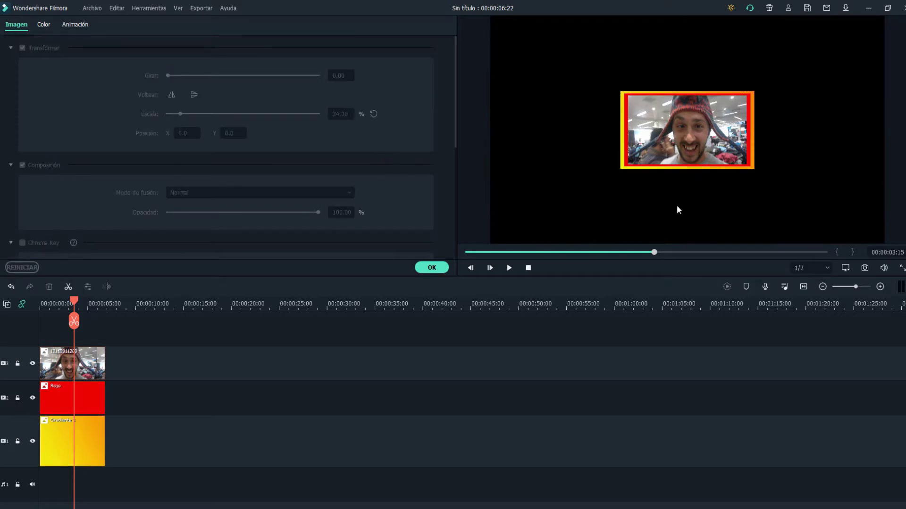
- Add a custom animation keyframe to the photo clip at 00:00:00:00 with X position 600
left_click(84, 363)
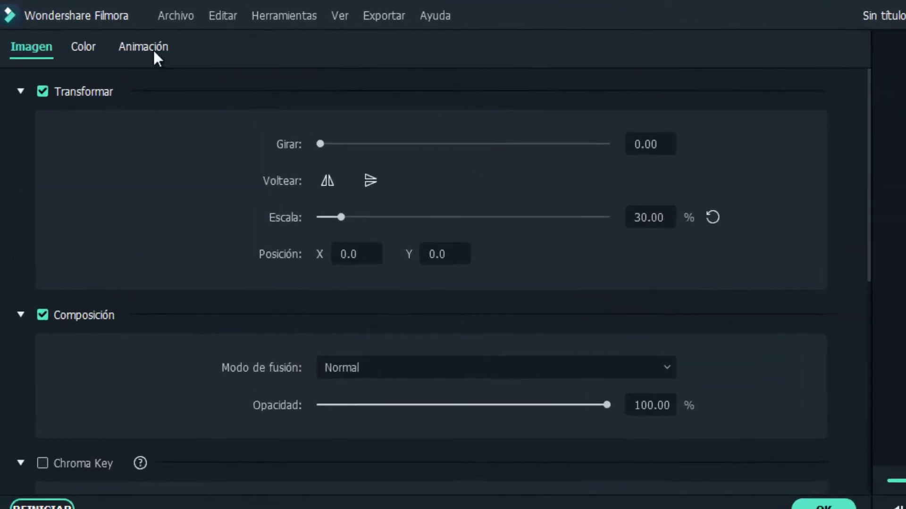
left_click(75, 25)
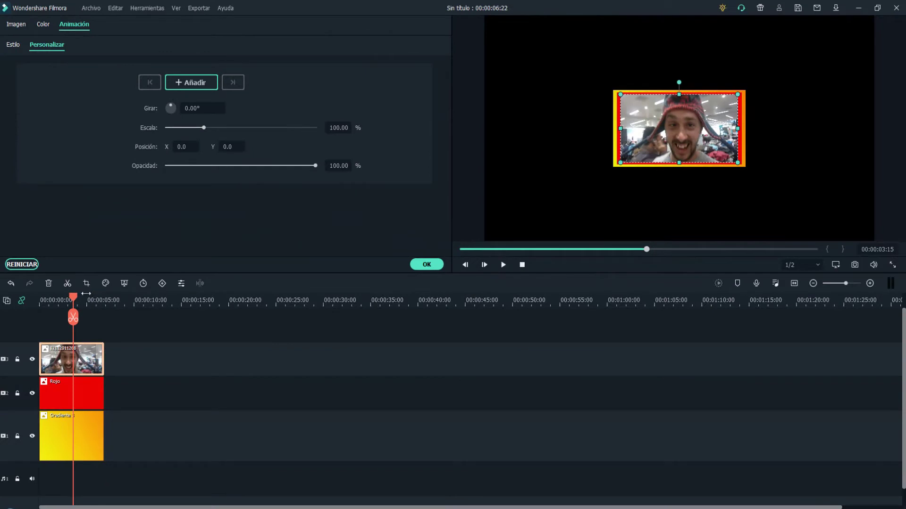
left_click_drag(73, 299, 30, 300)
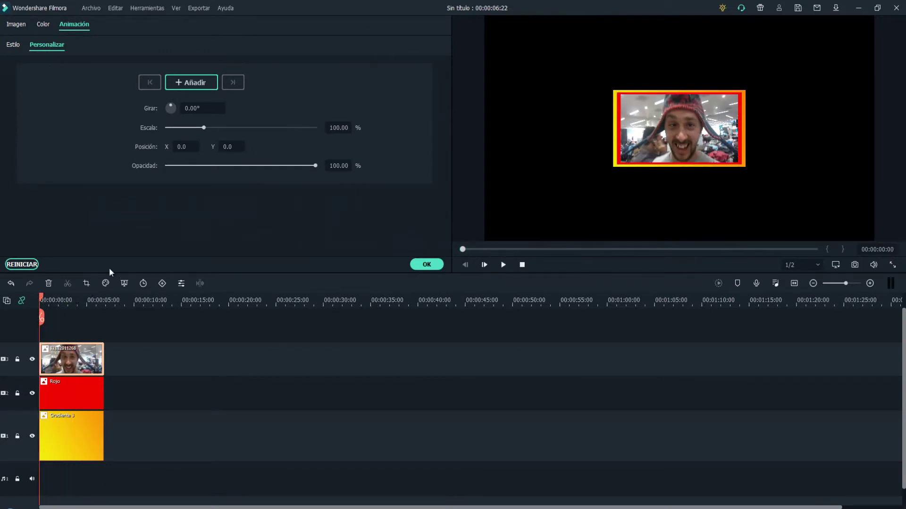
left_click_drag(181, 147, 292, 147)
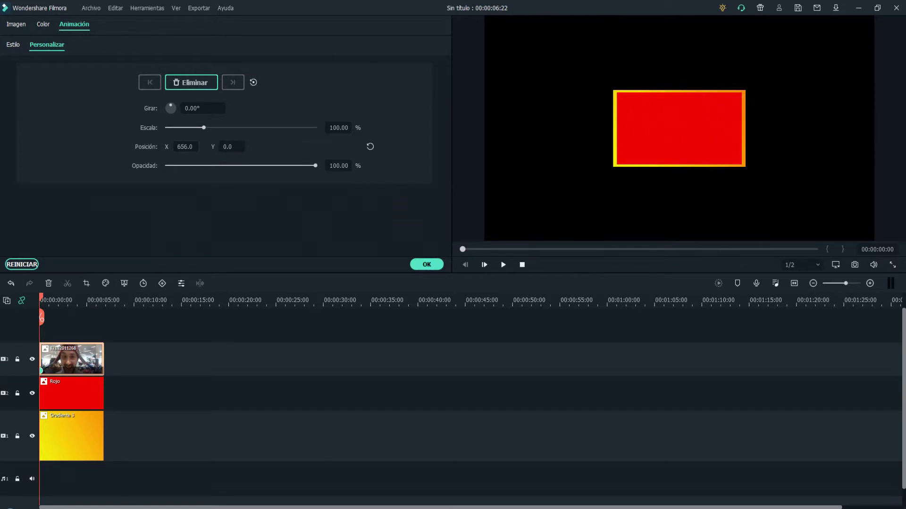
left_click(194, 147)
type("600")
key("Return")
- Add a starting animation keyframe to the Rojo clip with X position 600
left_click(74, 396)
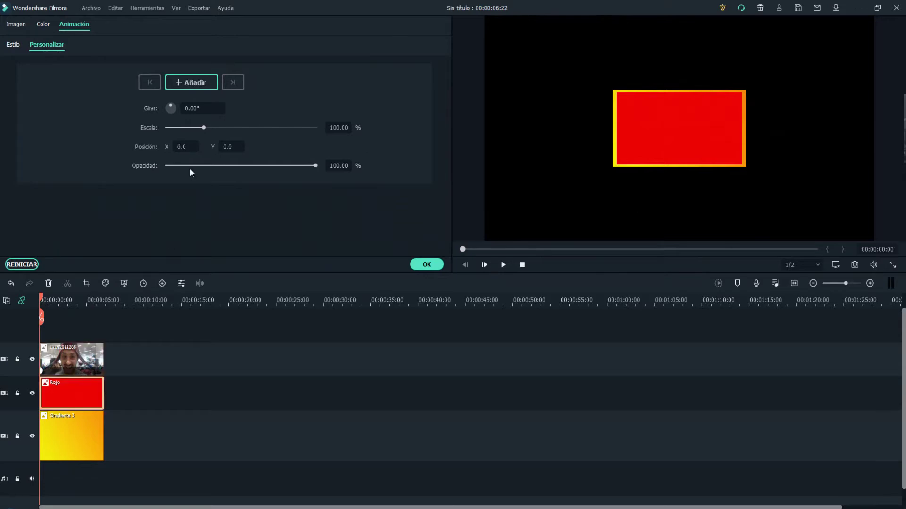
double_click(184, 146)
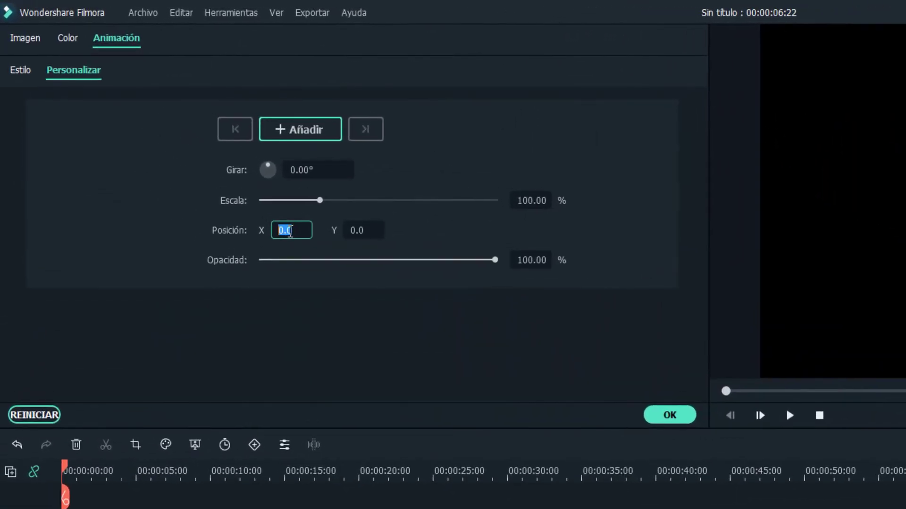
type("600")
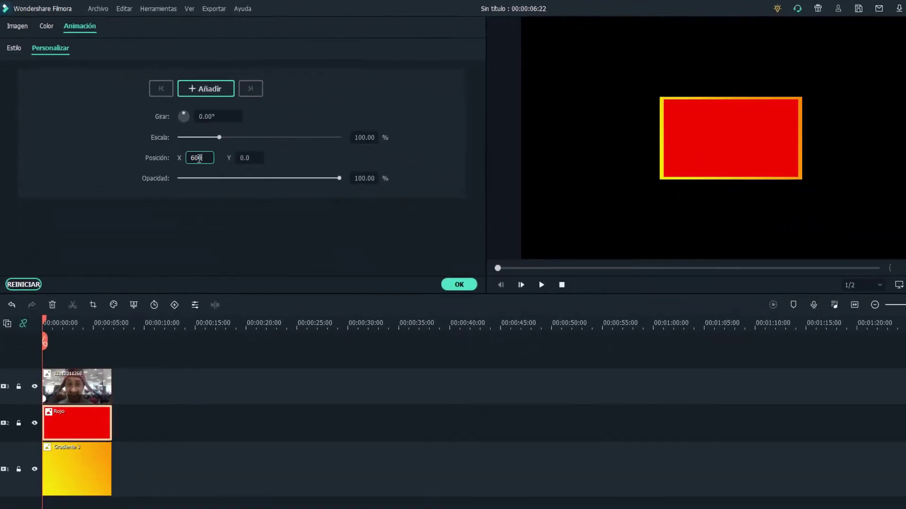
key("Return")
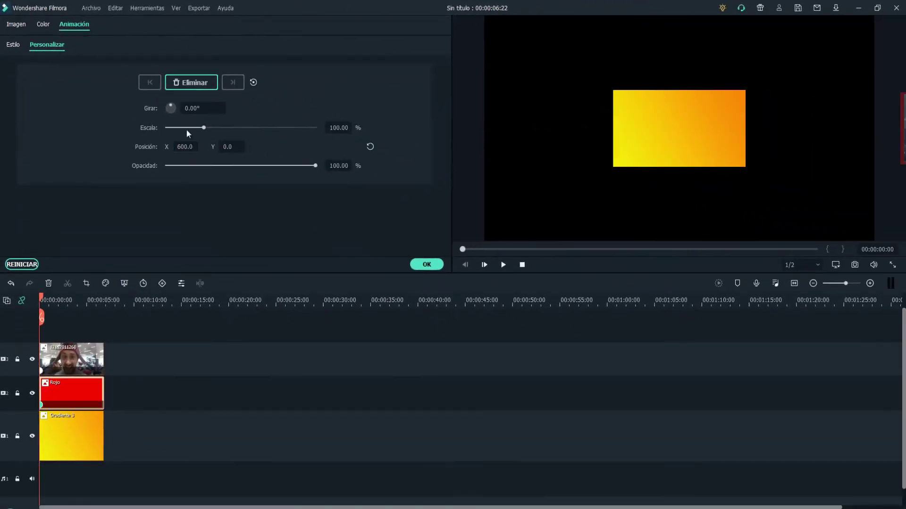
- Add a starting animation keyframe to the Gradiente 3 clip with X position 600
left_click(75, 441)
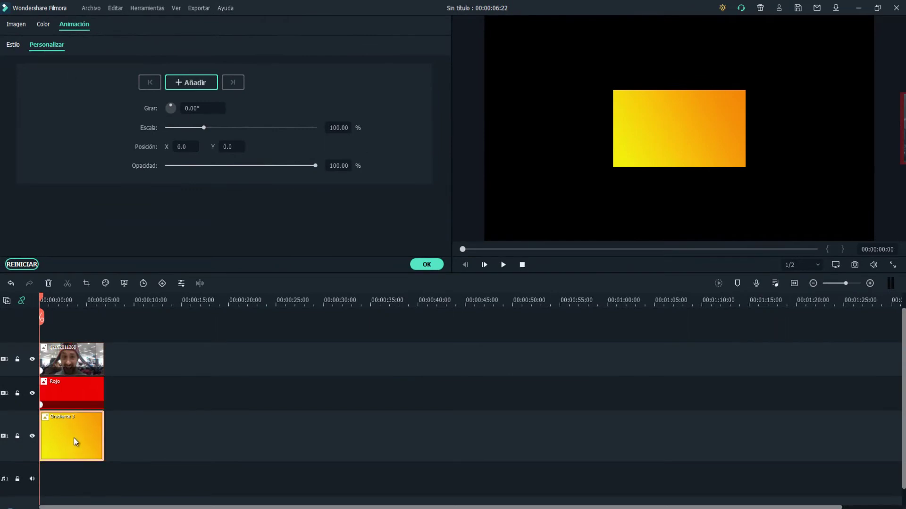
double_click(185, 148)
type("60")
key("Return")
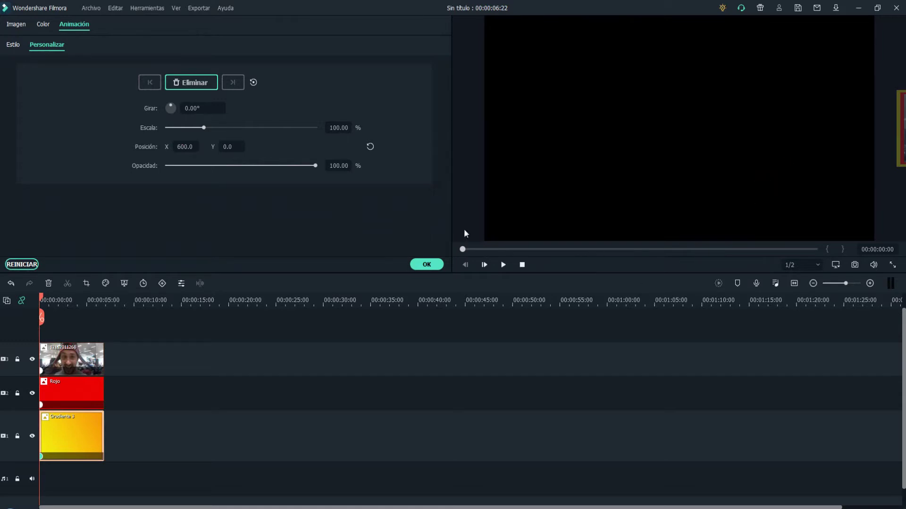
- Add an ending keyframe to the Gradiente 3 clip at 00:00:06:20 with X position -600
left_click_drag(42, 299, 105, 302)
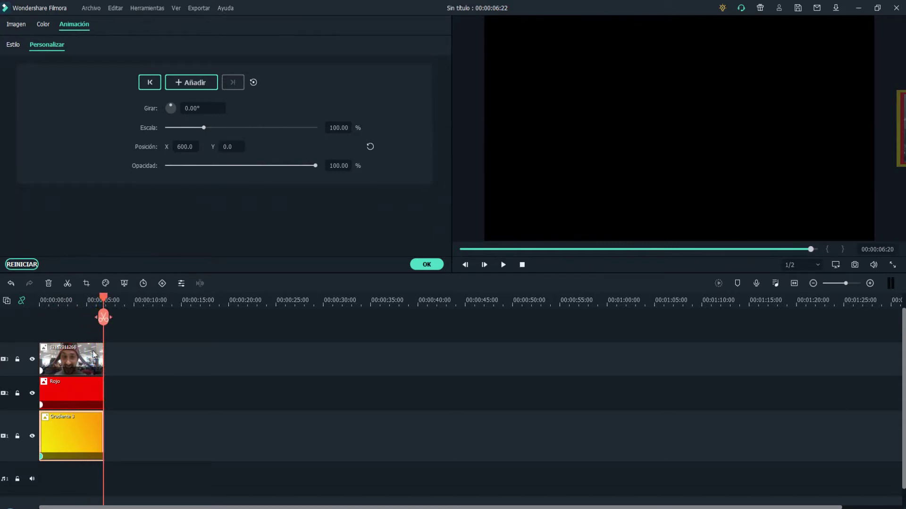
double_click(184, 147)
type("555")
key("Return")
left_click_drag(887, 128, 356, 128)
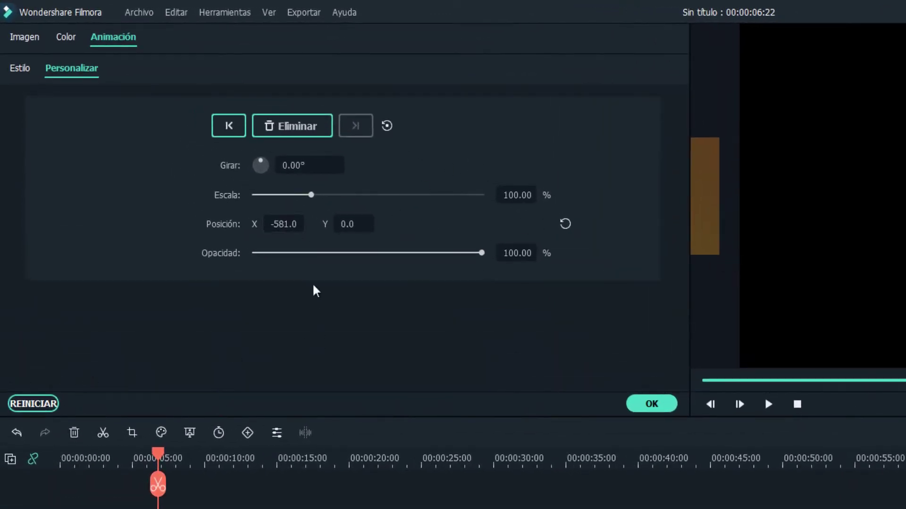
left_click(286, 223)
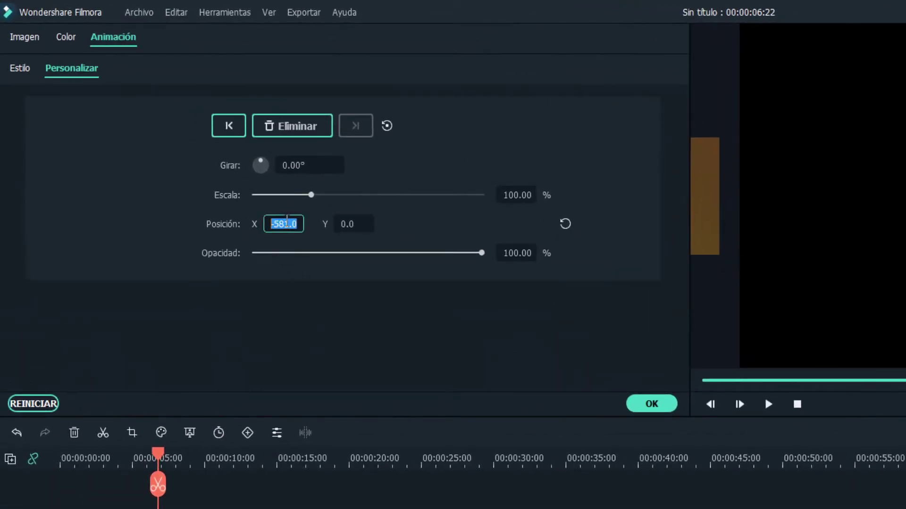
type("-600")
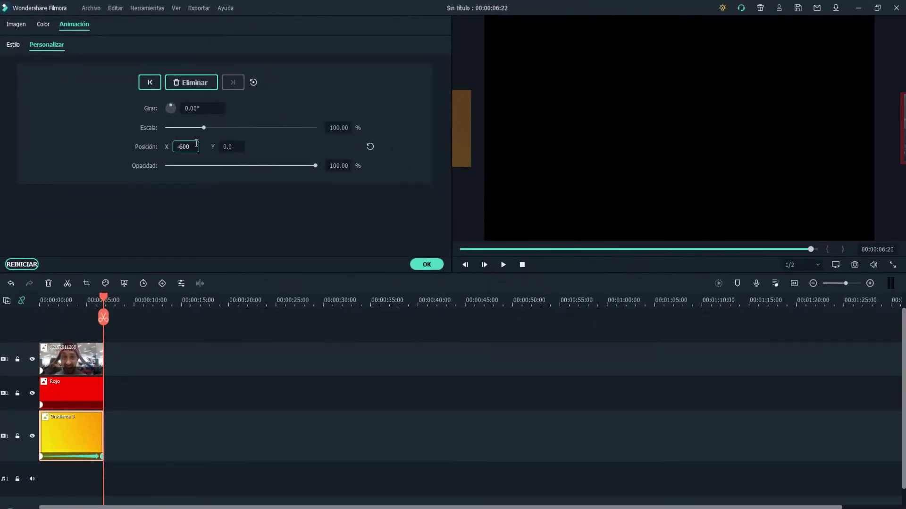
key("Return")
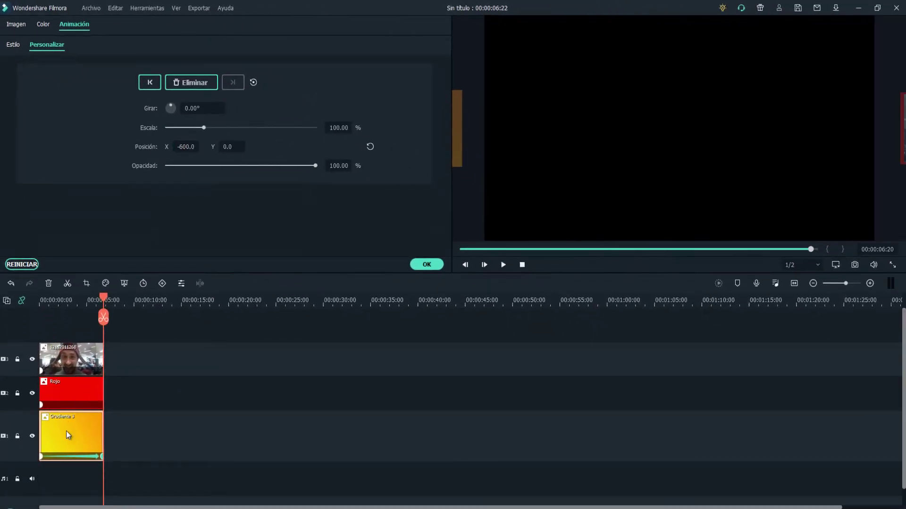
- Add an ending keyframe to the Rojo clip at 00:00:06:20 with X position -600
left_click(81, 398)
left_click(182, 147)
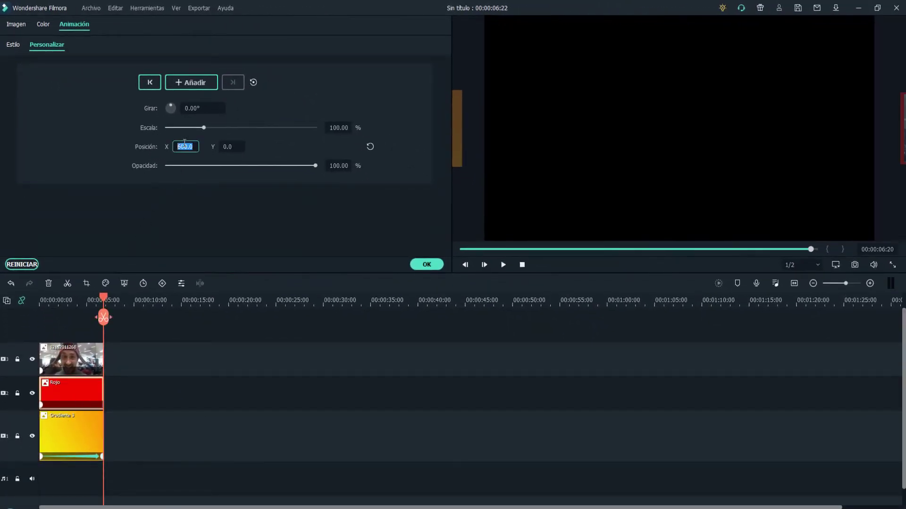
type("-600")
key("Return")
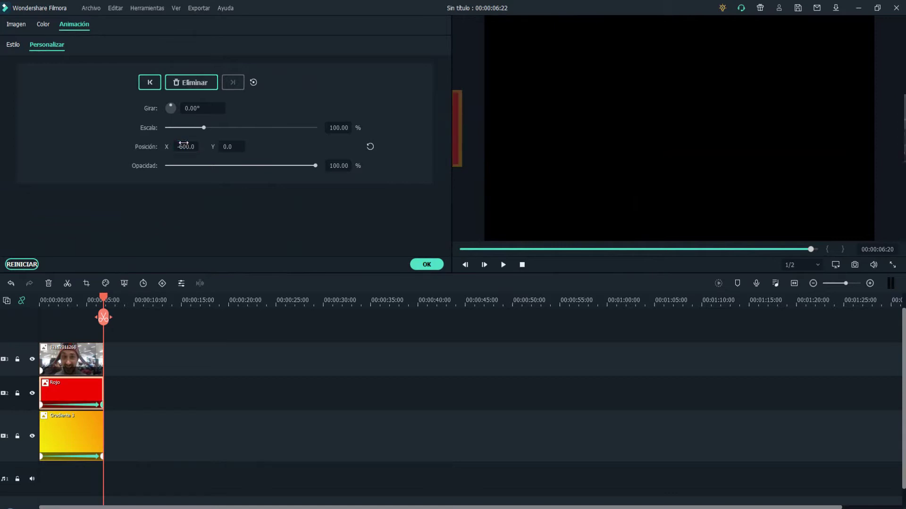
left_click(66, 361)
left_click(185, 147)
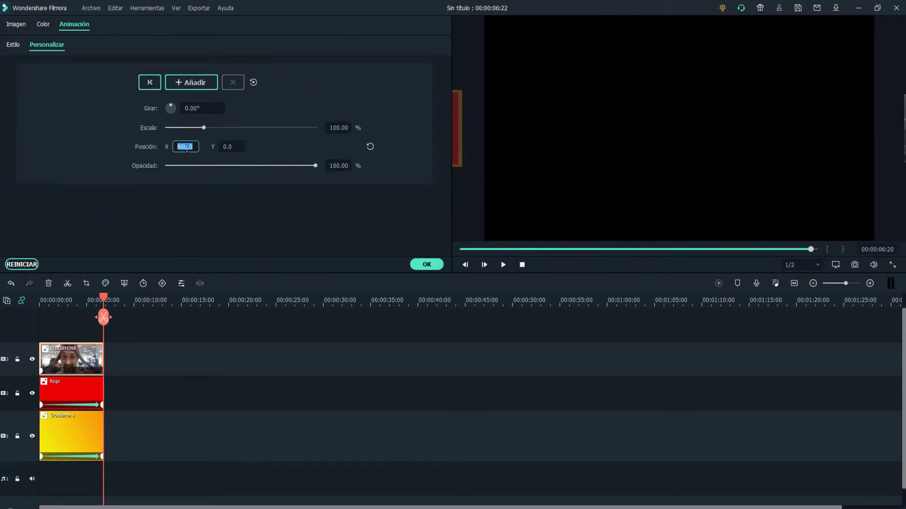
type("-600")
key("Return")
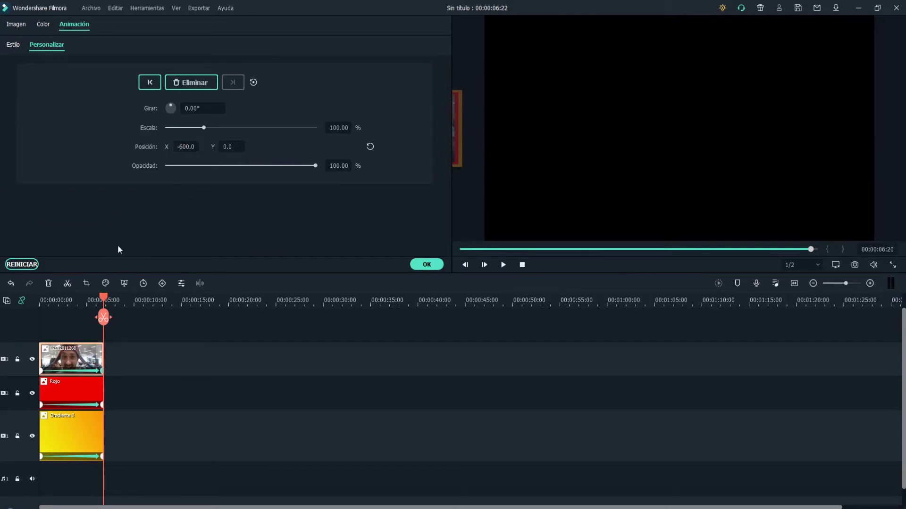
- Confirm the animation settings and play the bordered photo's slide from the start of the timeline
left_click_drag(104, 300, 22, 301)
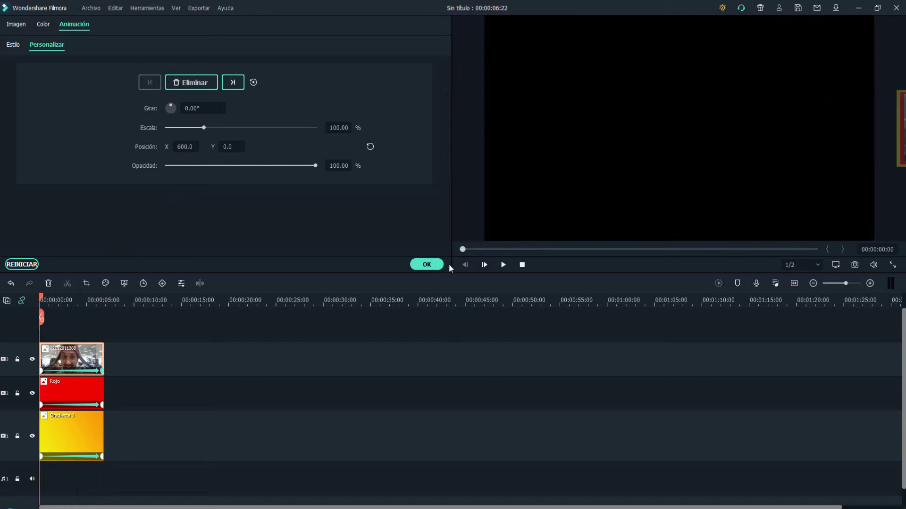
left_click(426, 265)
left_click(503, 265)
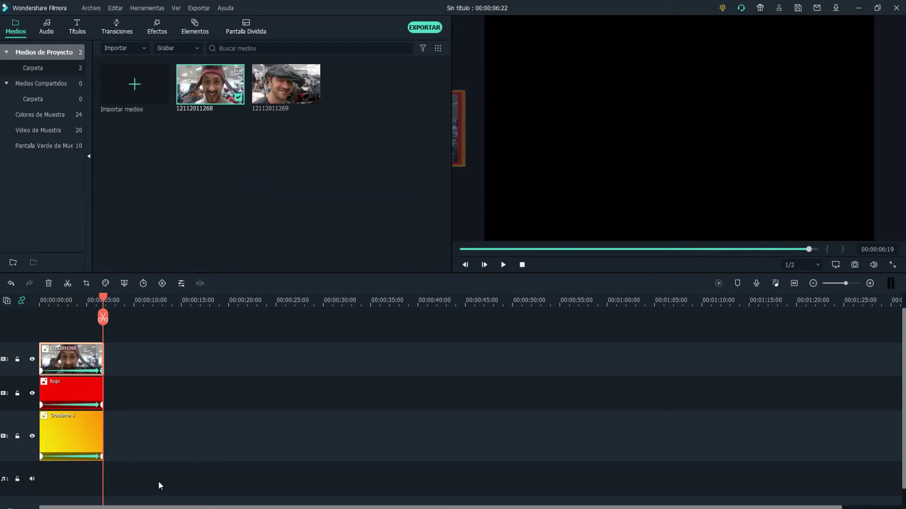
- Copy the Rojo and Gradiente 3 clips together with their keyframes and paste them at about 00:00:11:02
left_click(203, 302)
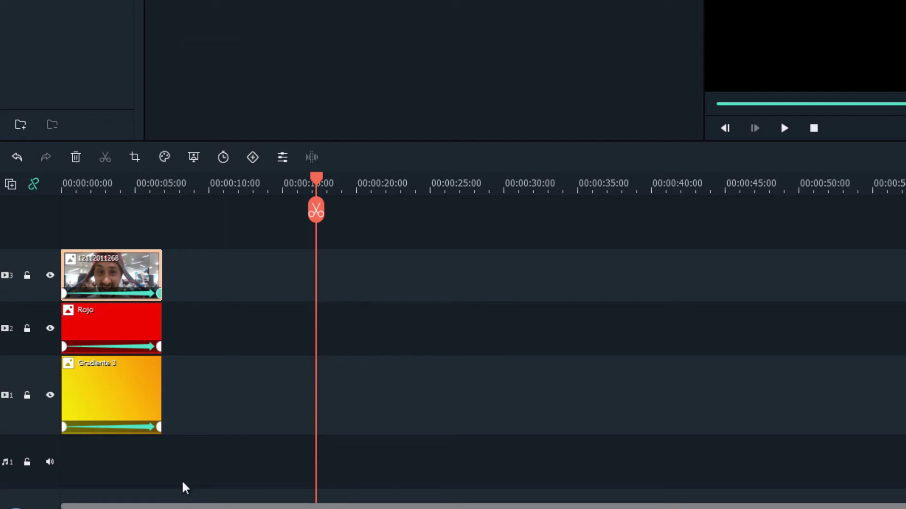
left_click(218, 479)
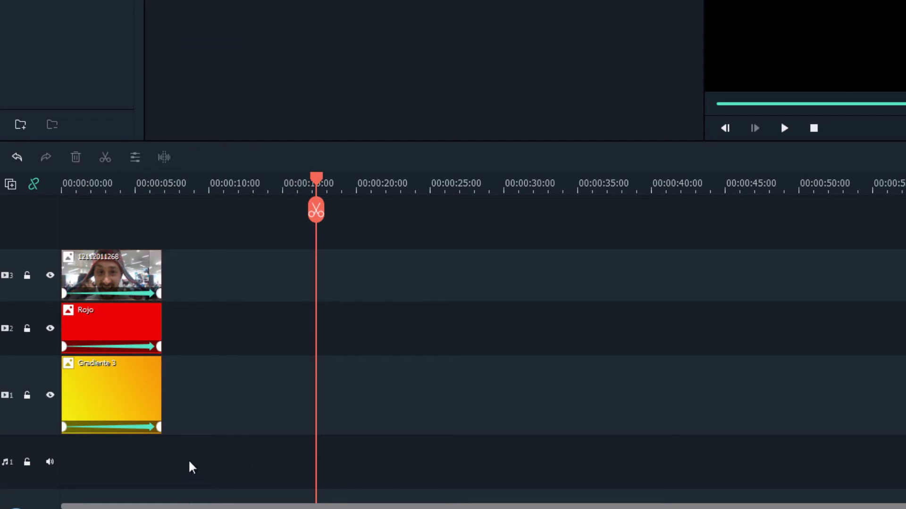
left_click_drag(189, 461, 126, 336)
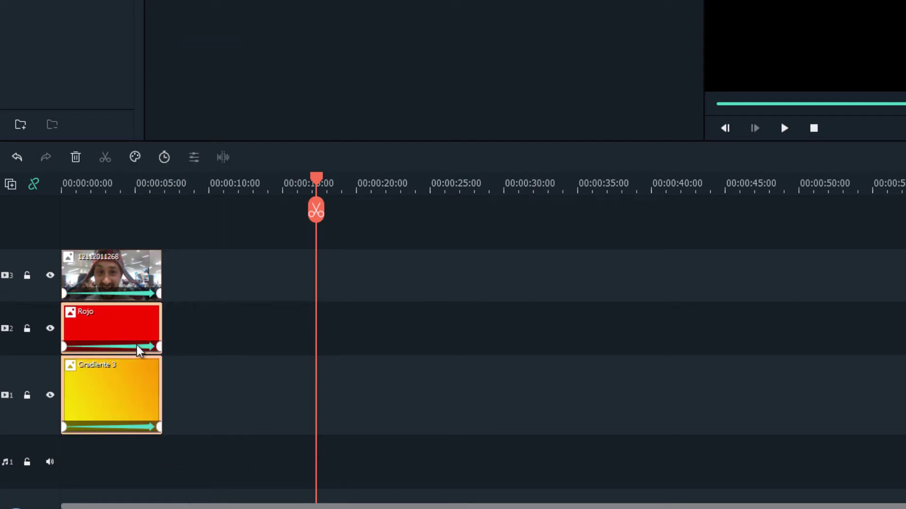
right_click(112, 361)
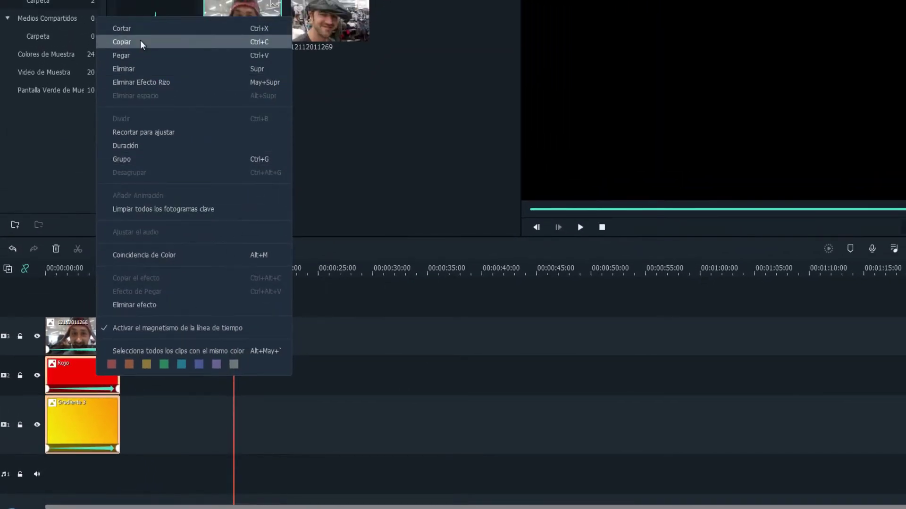
left_click(141, 42)
left_click(166, 267)
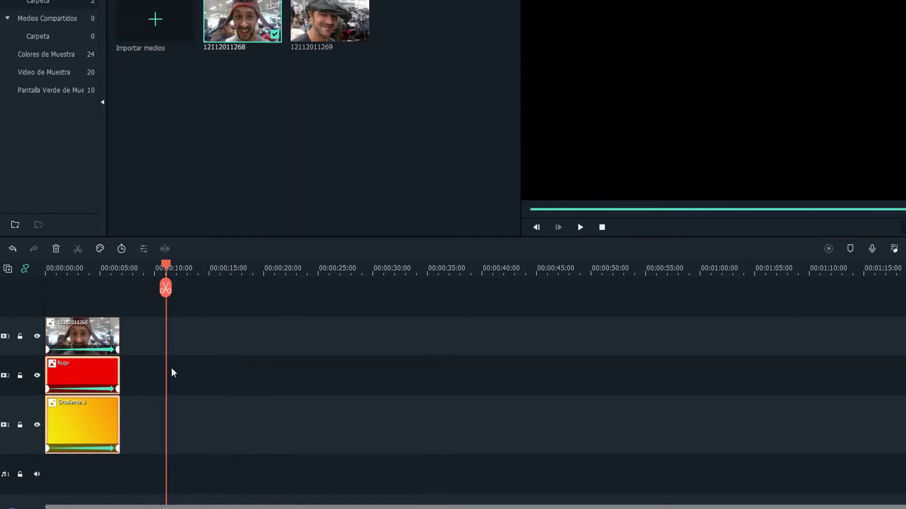
right_click(174, 375)
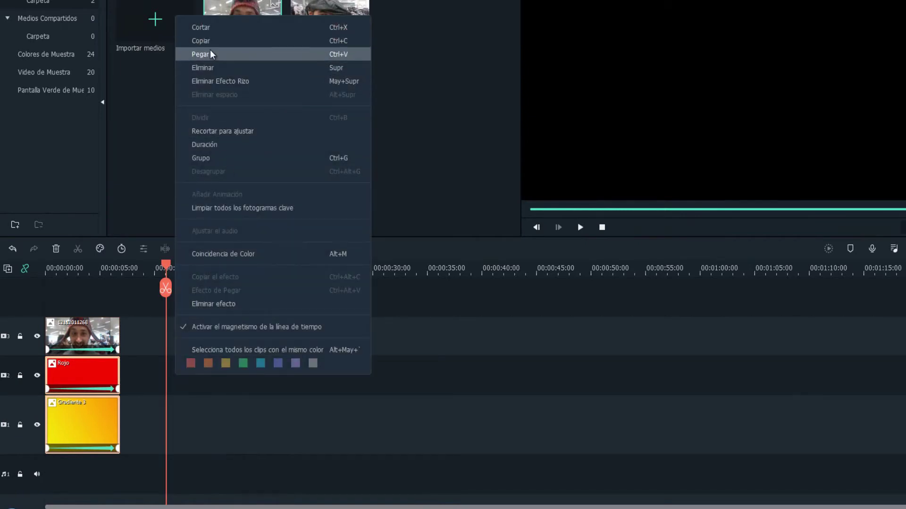
left_click(210, 53)
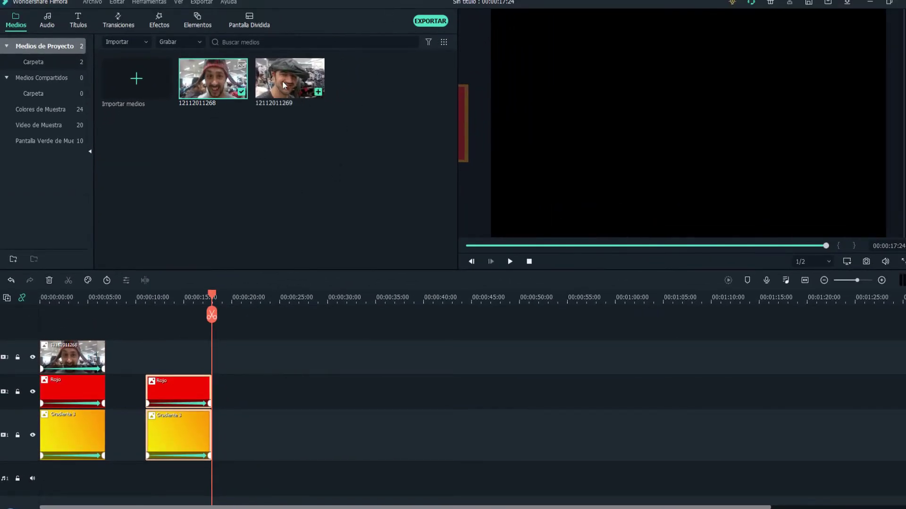
left_click_drag(286, 88, 212, 359)
left_click(181, 300)
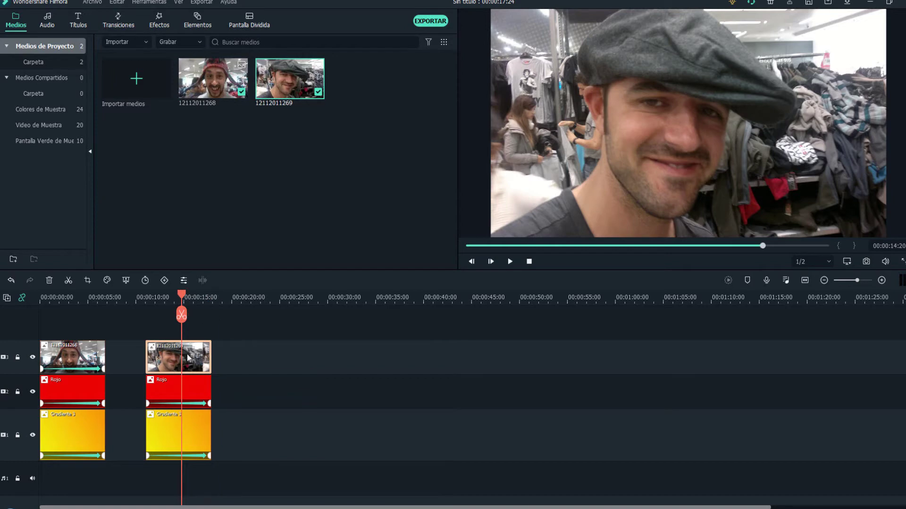
double_click(189, 361)
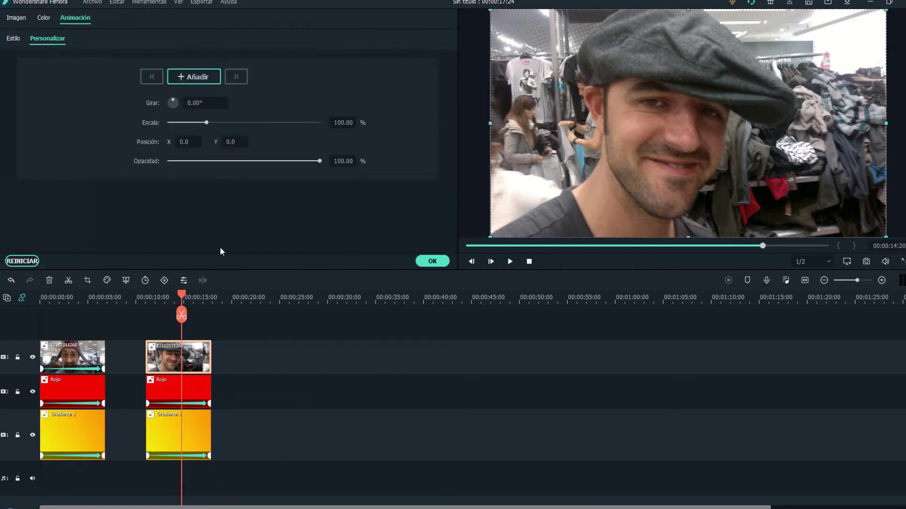
left_click(9, 18)
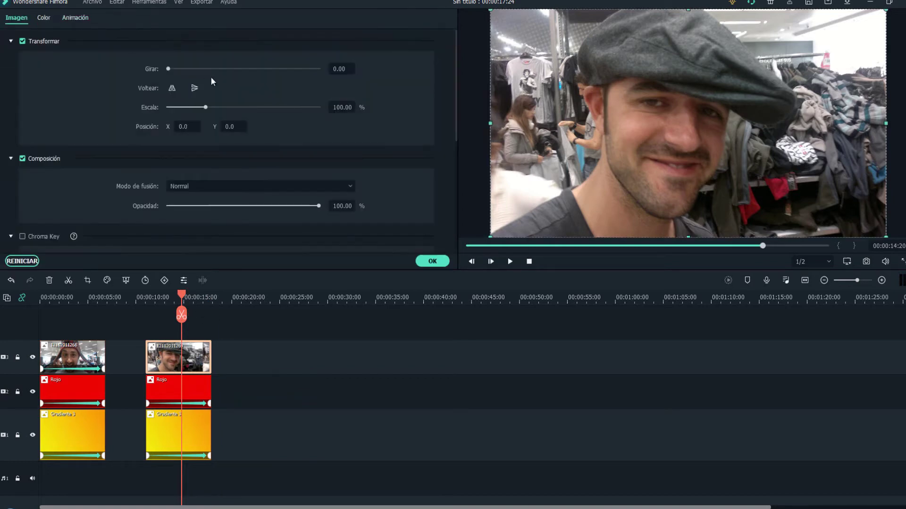
left_click(342, 108)
type("3")
left_click(440, 263)
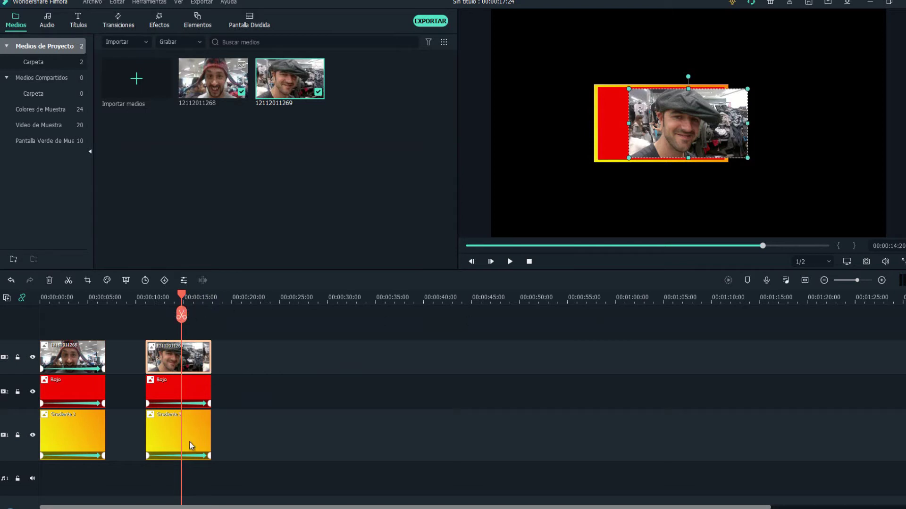
left_click_drag(180, 295, 147, 301)
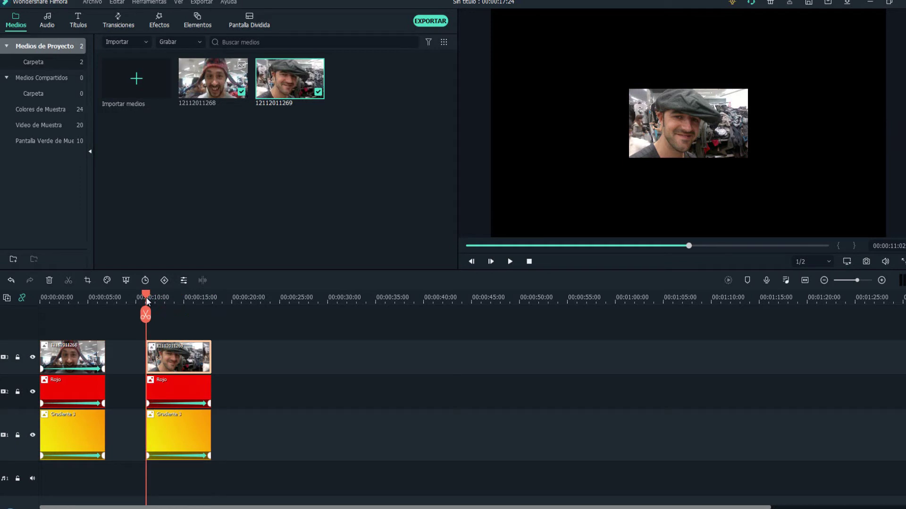
double_click(187, 361)
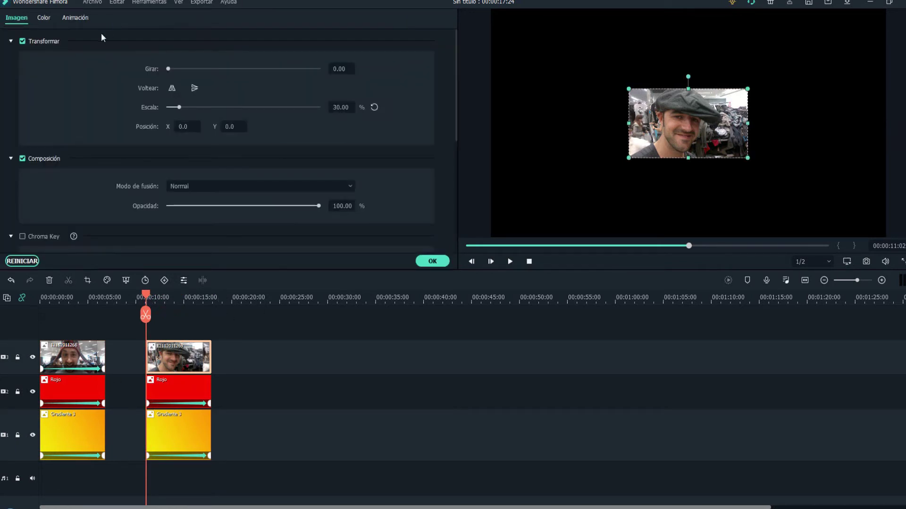
left_click(76, 18)
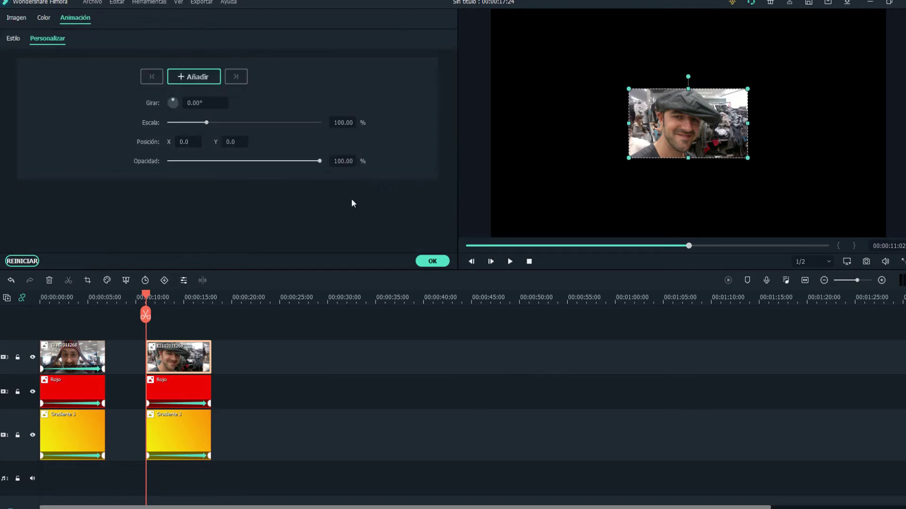
left_click(199, 140)
key("Return")
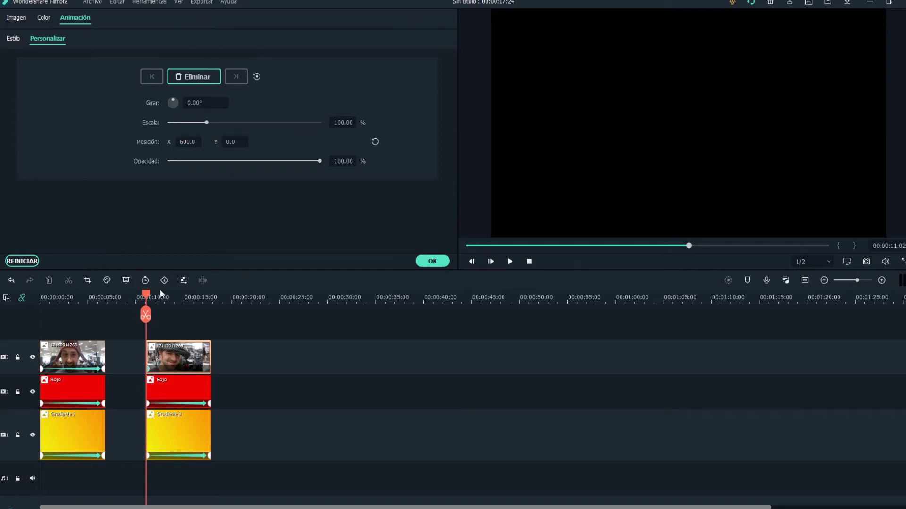
left_click_drag(147, 296, 211, 299)
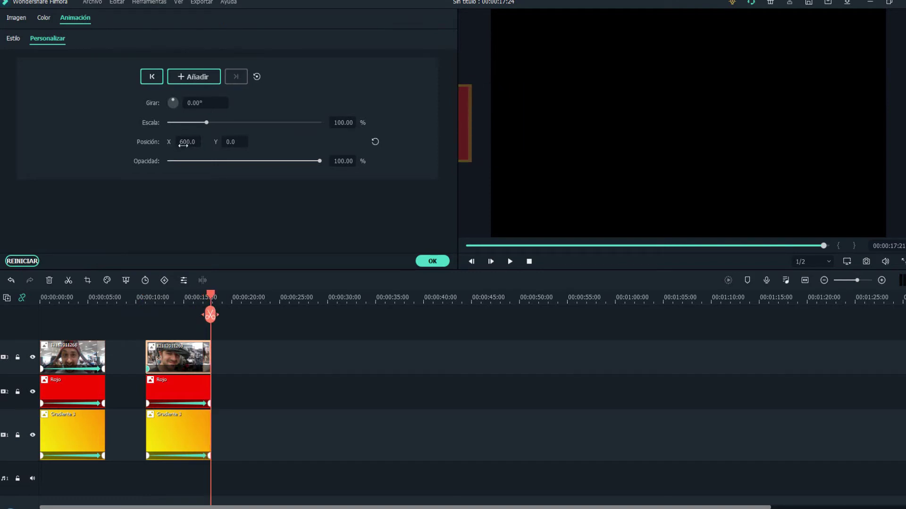
left_click(186, 147)
type("-600")
key("Return")
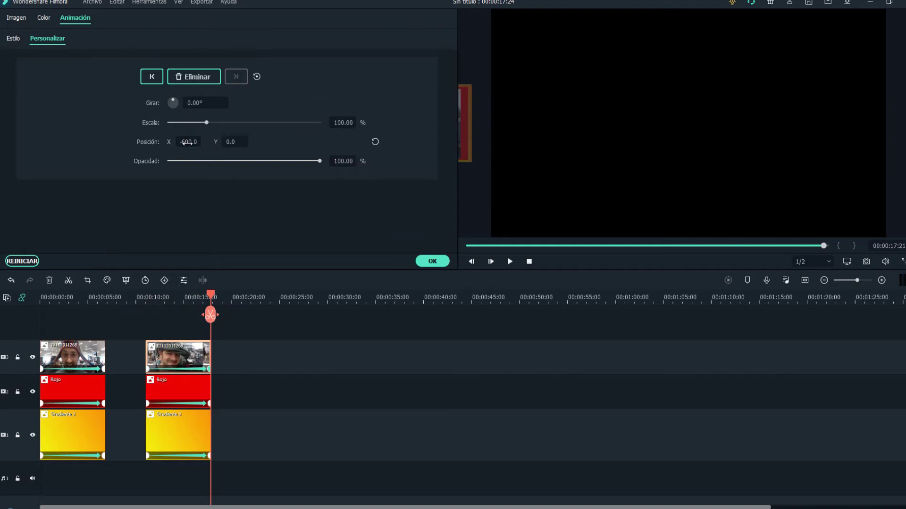
- Preview the second bordered photo's slide from the start of its clips
left_click(147, 295)
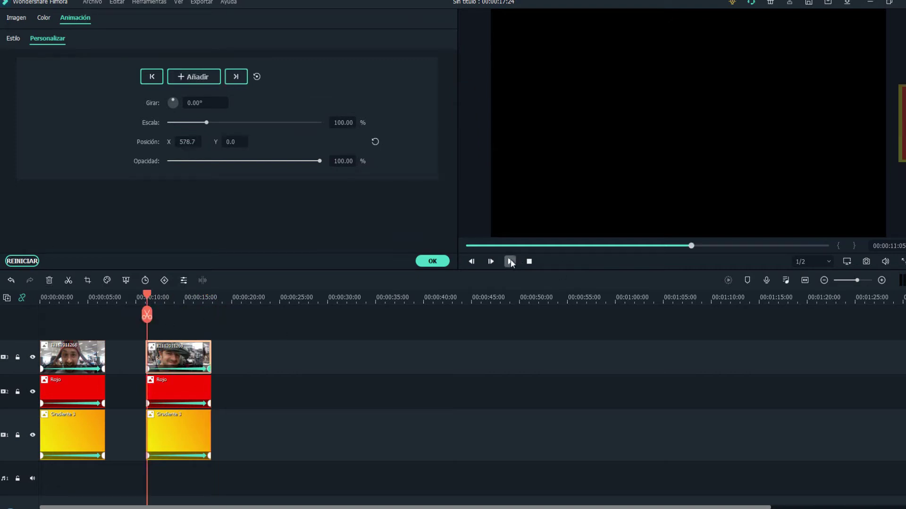
left_click(510, 261)
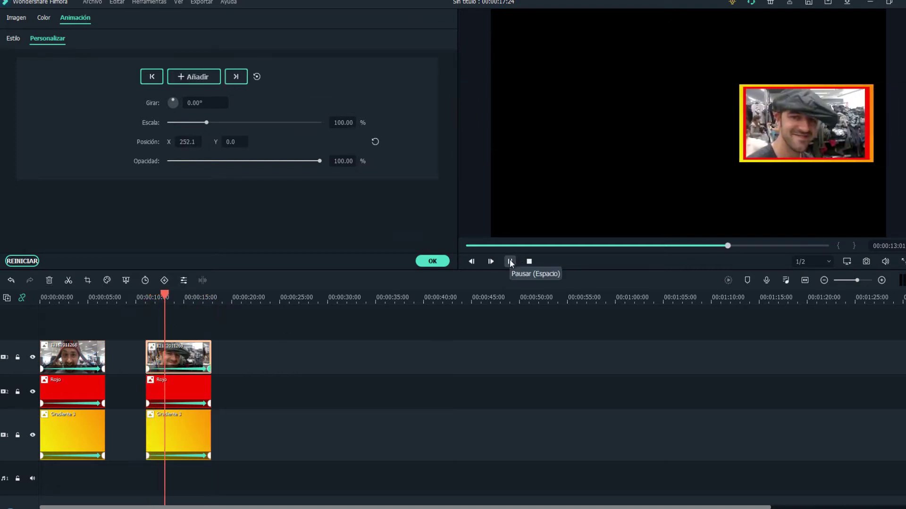
left_click(509, 261)
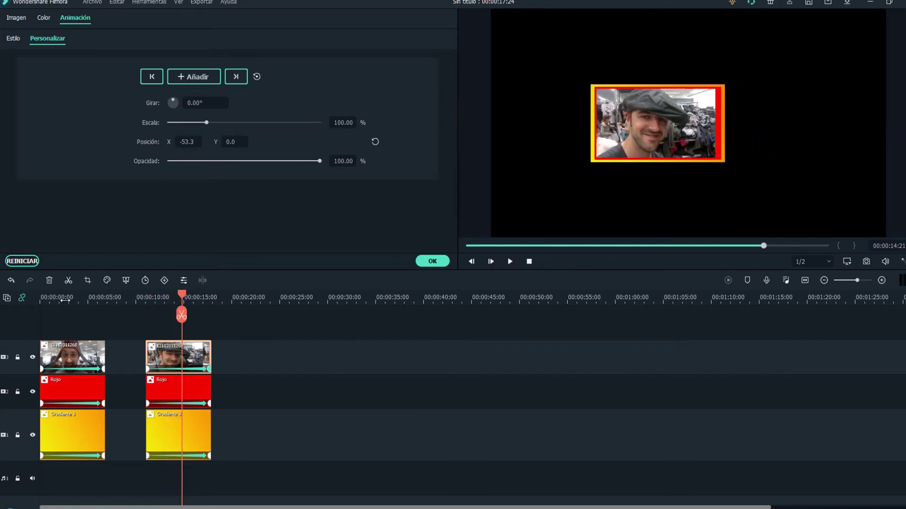
- Play the first photo's slide until it has fully entered the frame and set the playhead to 00:00:02:03
left_click(65, 299)
left_click_drag(67, 296, 41, 297)
left_click(506, 261)
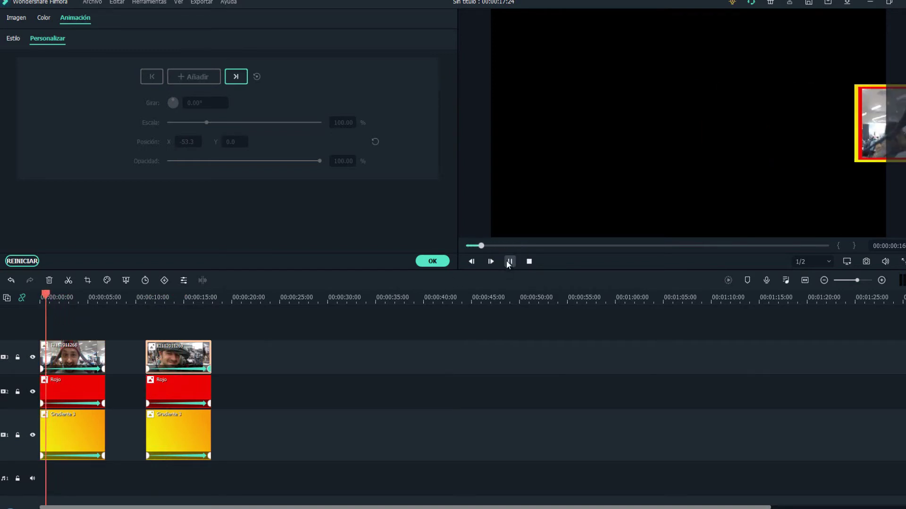
left_click(506, 261)
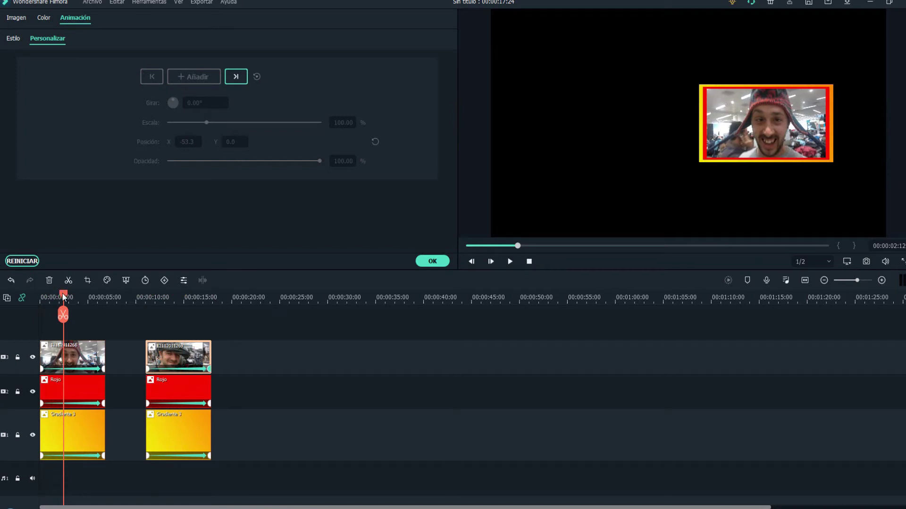
left_click_drag(63, 295, 61, 295)
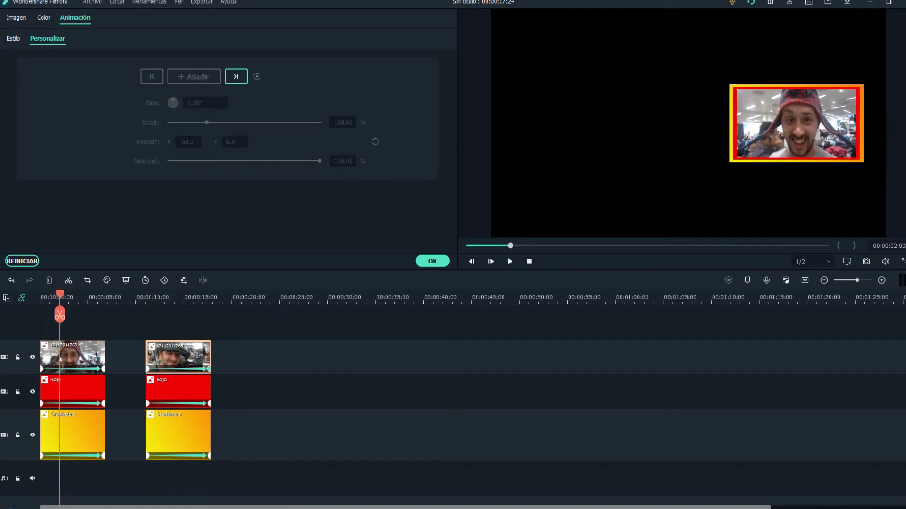
- Move the second photo and its Rojo and Gradiente 3 clips together onto tracks 4 to 6, starting at 00:00:02:03
left_click_drag(178, 492, 162, 387)
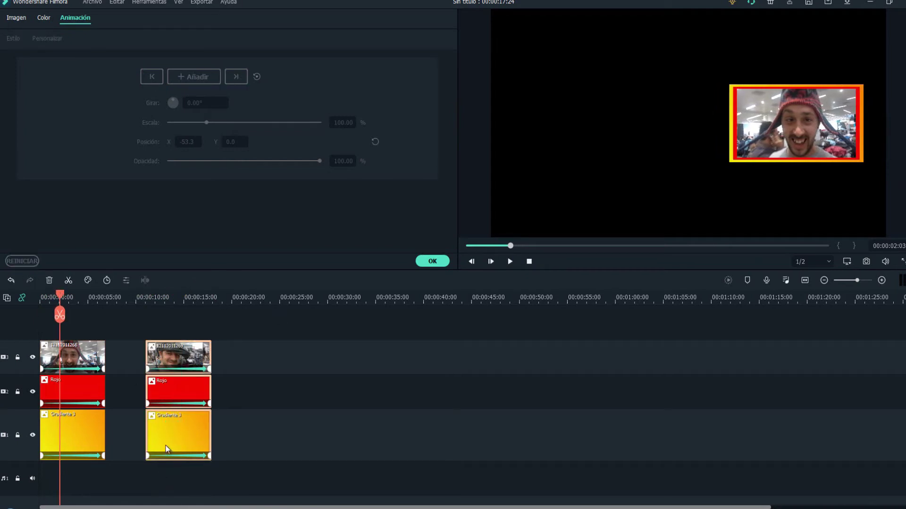
left_click_drag(166, 449, 153, 314)
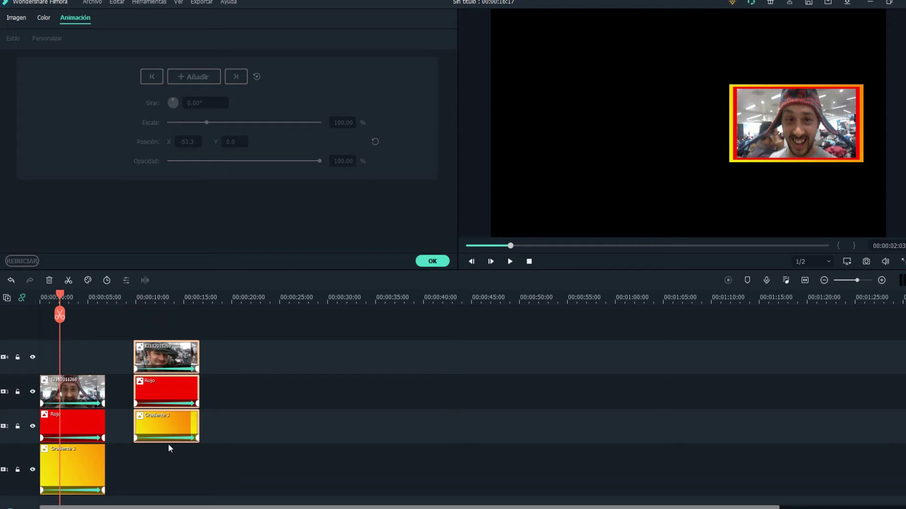
left_click_drag(146, 401, 139, 340)
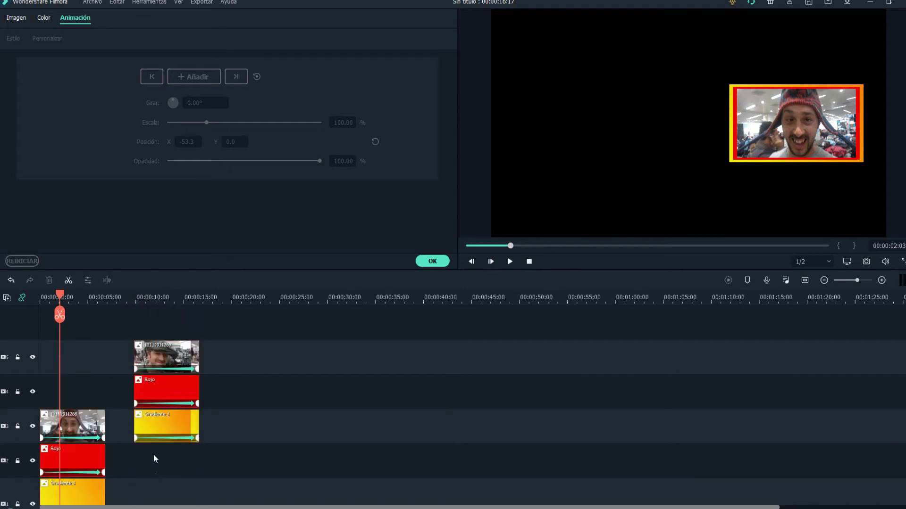
left_click_drag(149, 425, 147, 376)
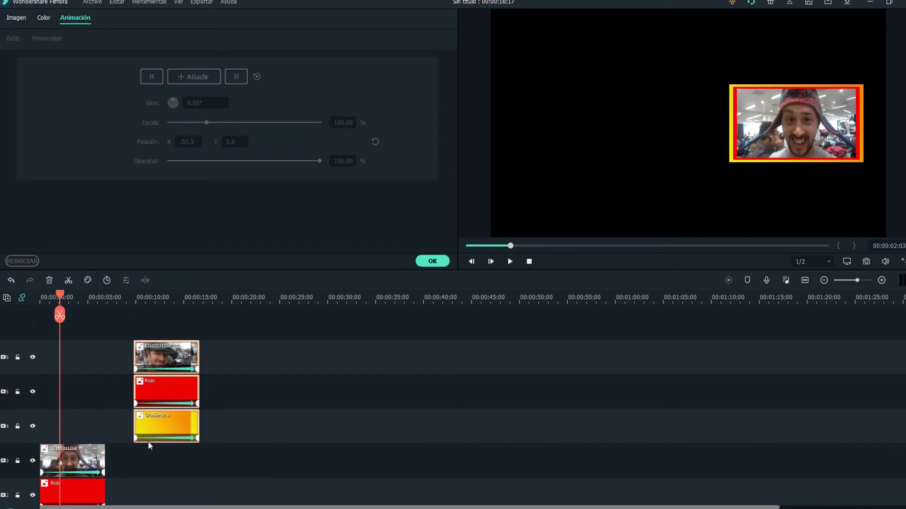
left_click_drag(142, 426, 71, 420)
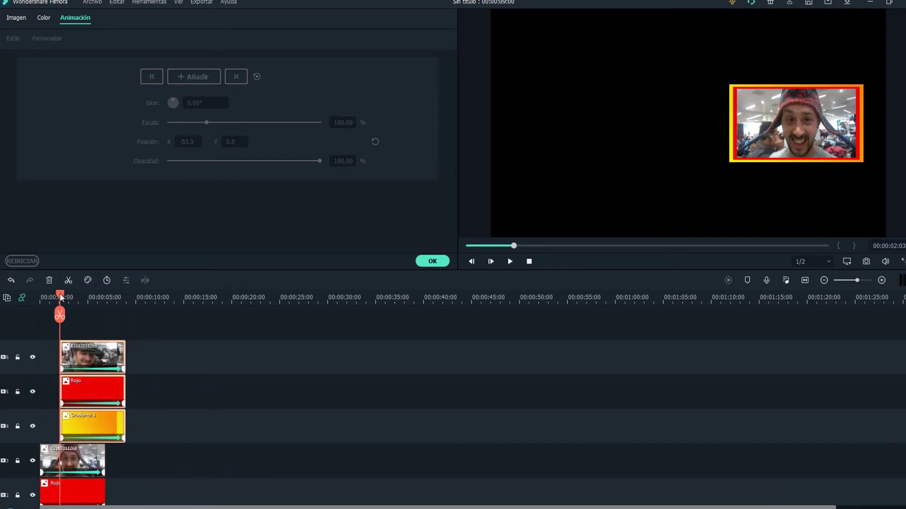
- Preview both photos sliding one behind the other, check the frame at 00:00:03:18, and close the animation settings
left_click_drag(60, 294, 34, 298)
left_click(510, 262)
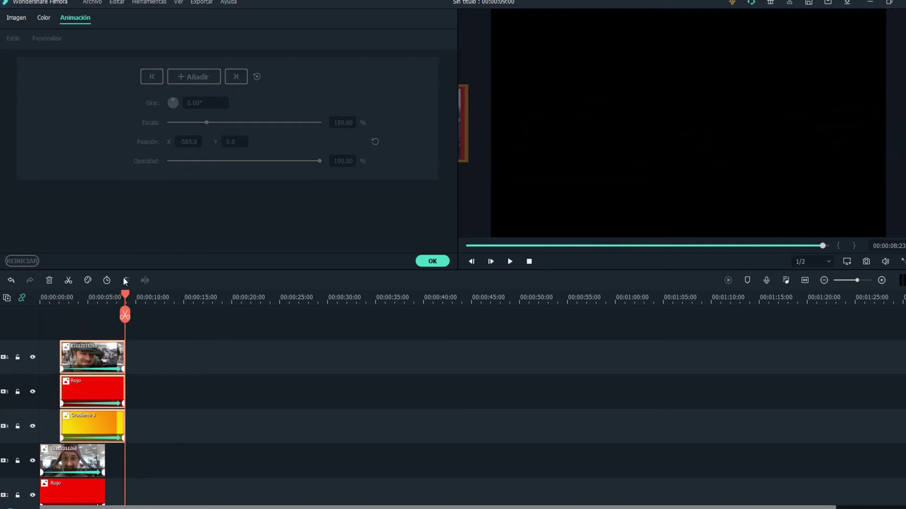
left_click_drag(127, 292, 76, 295)
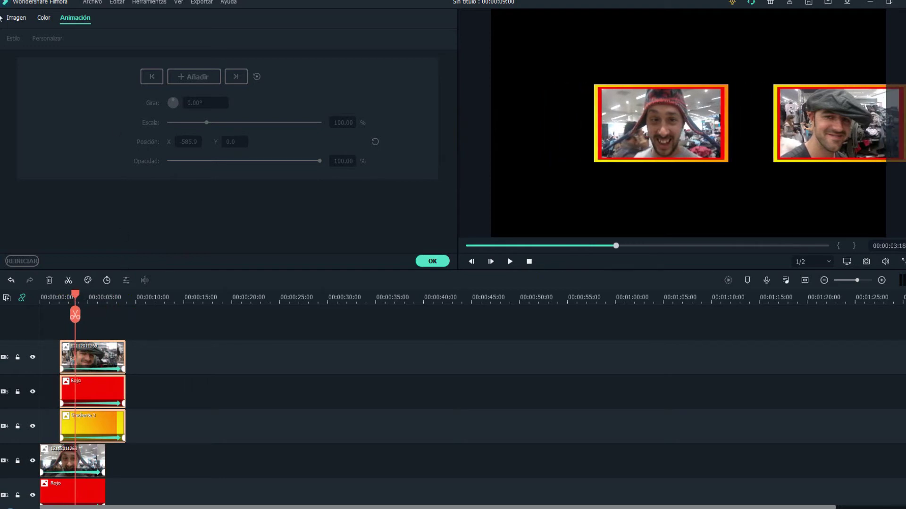
left_click(433, 262)
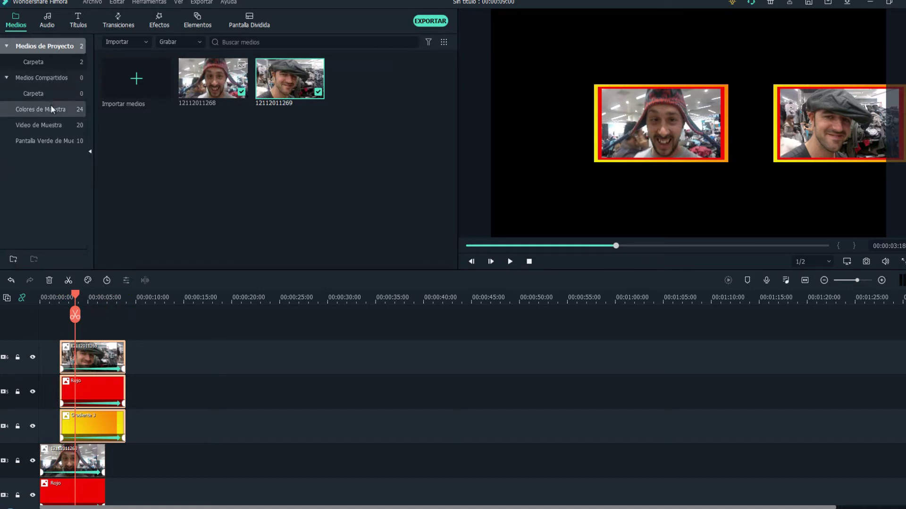
- Add the Cuenta atrás 9 sample video to the timeline and place it on track 1, to the right of the photo clips
left_click(50, 123)
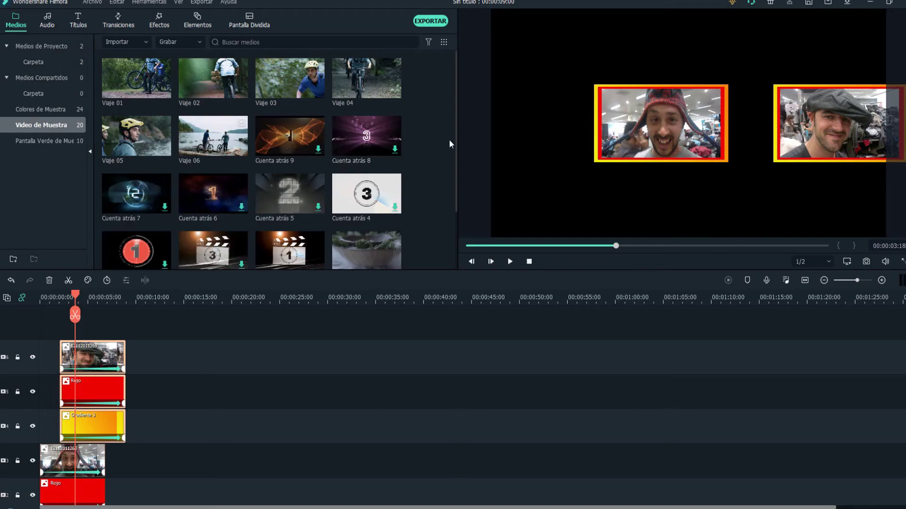
scroll(456, 126, "down", 1)
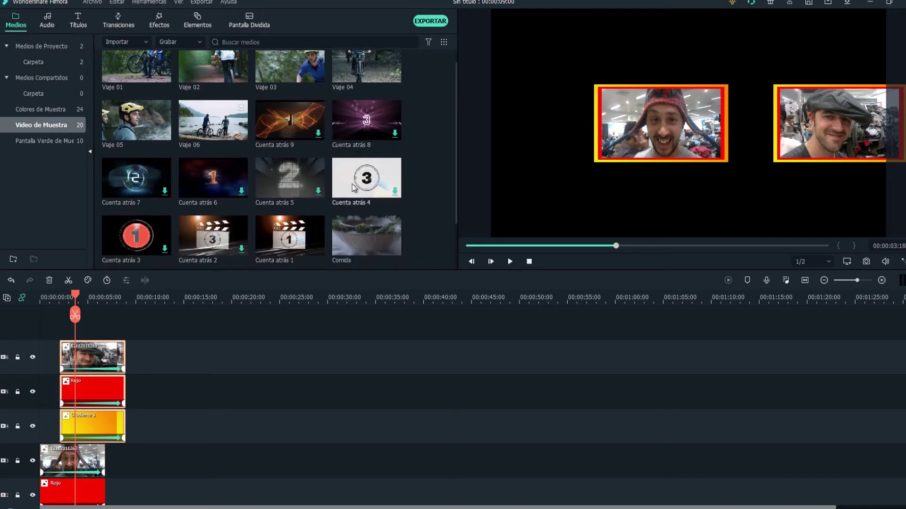
left_click_drag(281, 118, 187, 471)
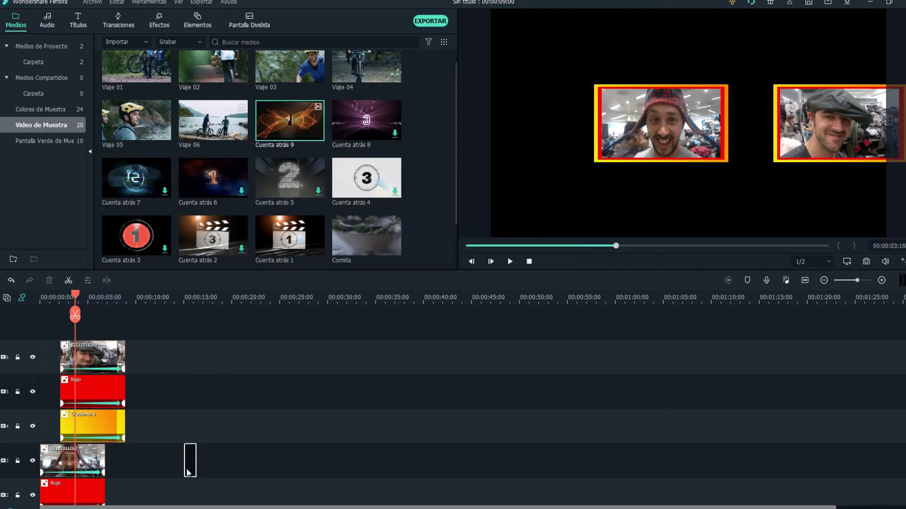
left_click(388, 276)
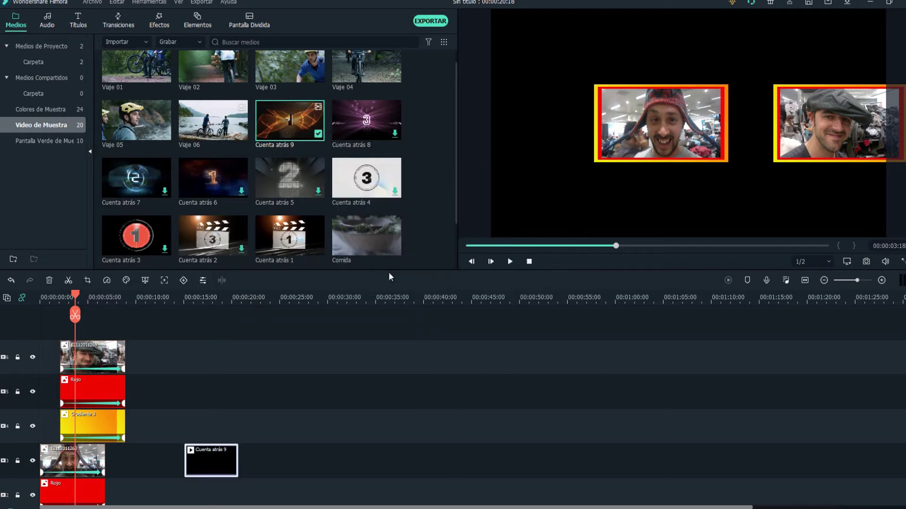
scroll(276, 426, "down", 4)
scroll(278, 426, "down", 2)
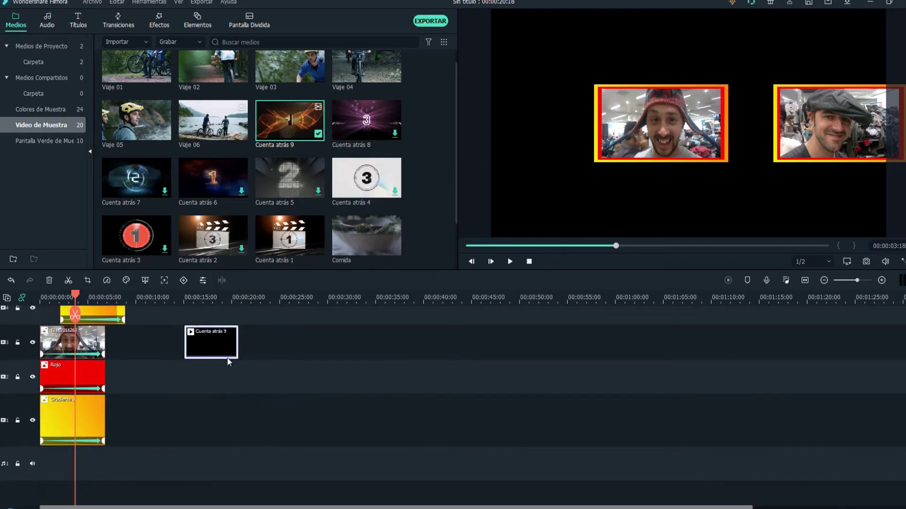
left_click_drag(208, 343, 170, 448)
- Move all six photo and border clips up one track together, onto tracks 2 to 7, keeping their start times
scroll(247, 446, "up", 3)
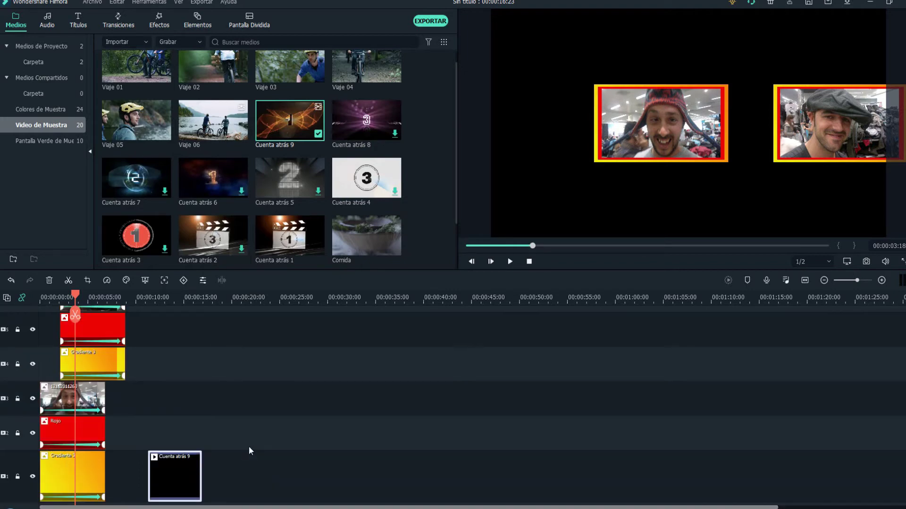
scroll(248, 446, "up", 1)
left_click_drag(123, 492, 64, 472)
scroll(76, 415, "up", 3)
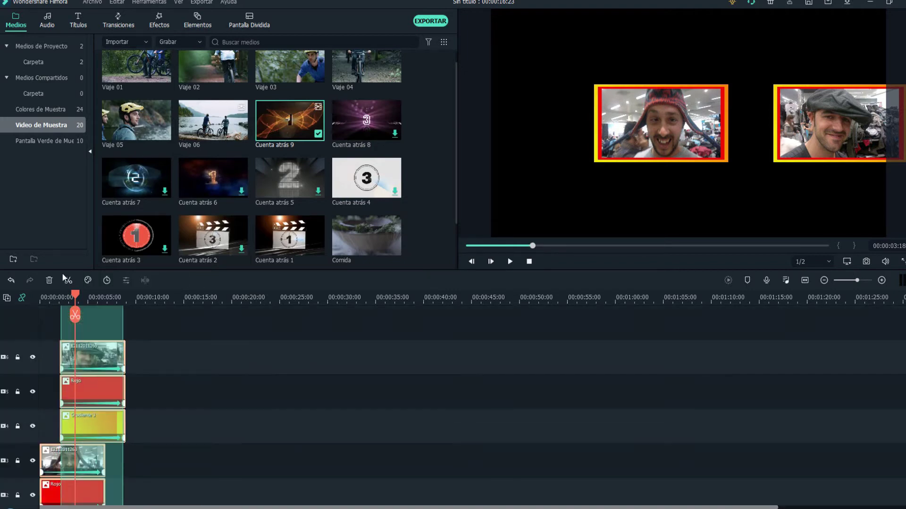
left_click_drag(85, 362, 85, 339)
scroll(183, 398, "down", 8)
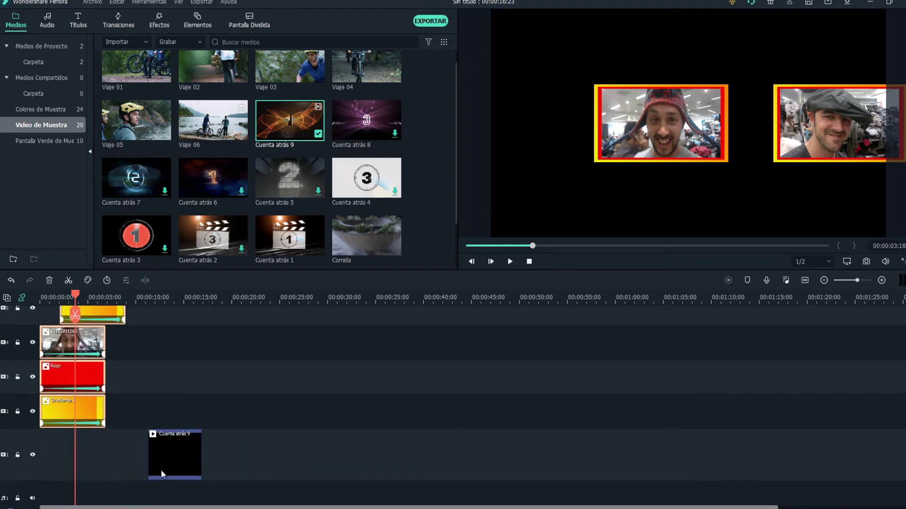
- Move the Cuenta atrás 9 clip to the start of track 1 and preview it behind the sliding photos
left_click_drag(161, 470, 93, 453)
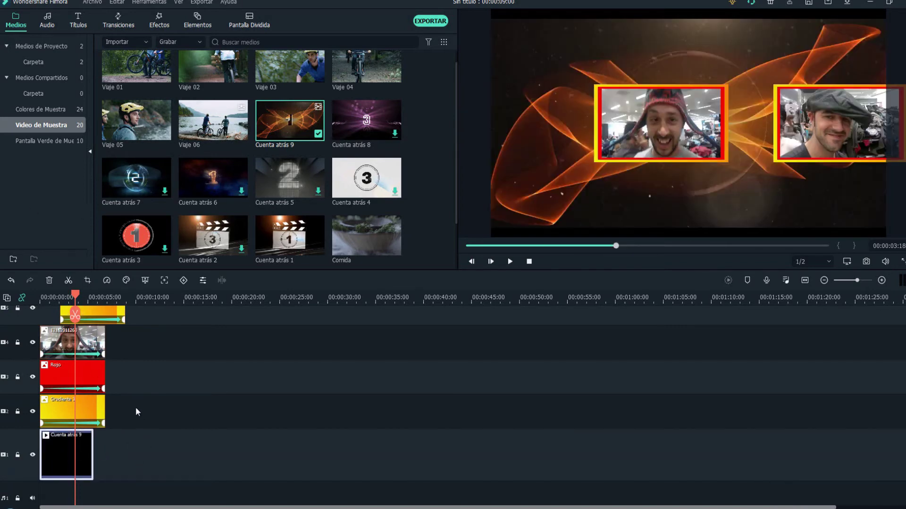
left_click_drag(76, 296, 40, 287)
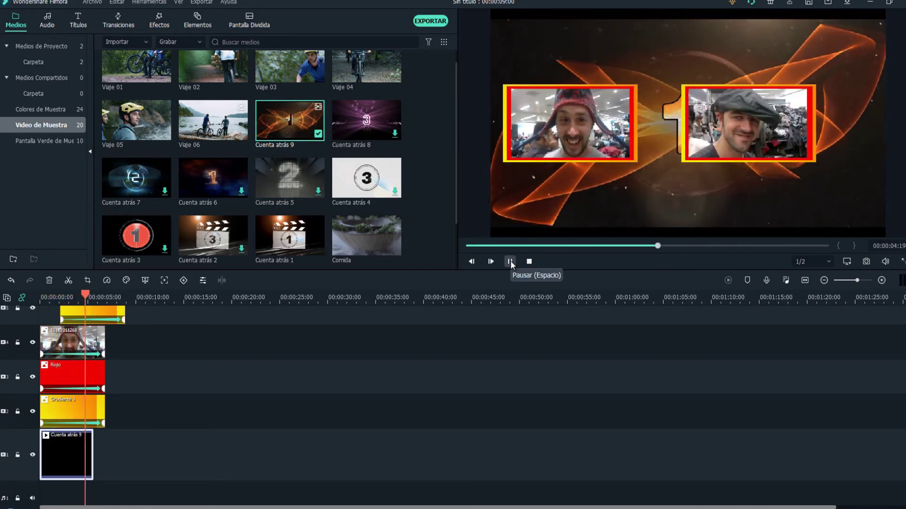
left_click(511, 261)
- Slow the Cuenta atrás 9 clip to 0.67x speed and trim its end to match the first photo's clips
right_click(72, 465)
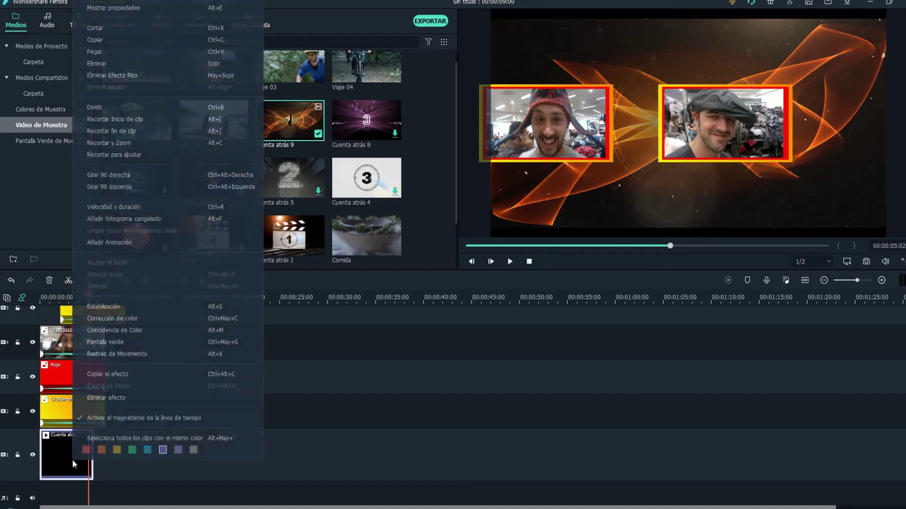
left_click(123, 206)
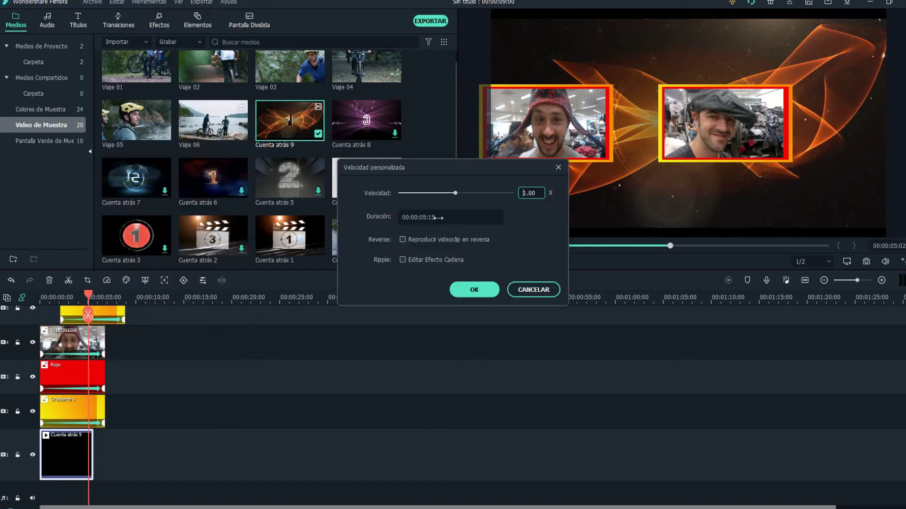
left_click_drag(455, 194, 448, 194)
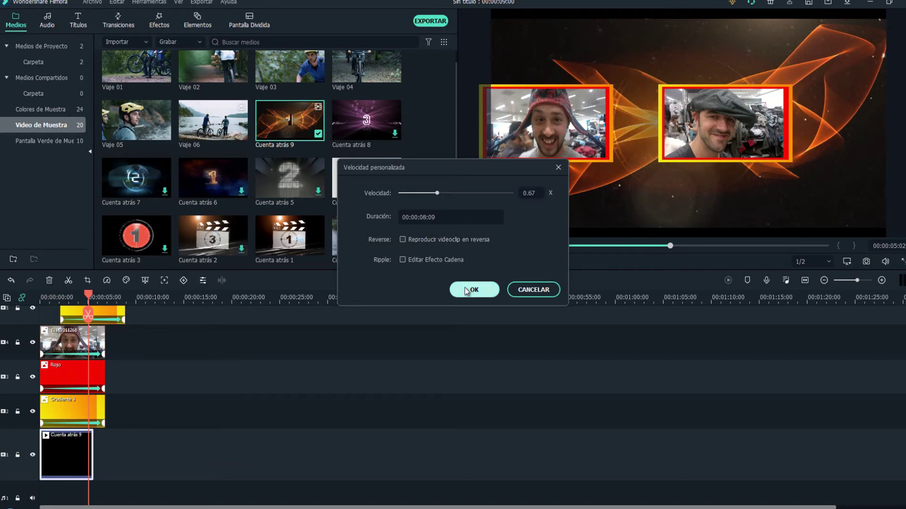
left_click(465, 287)
left_click(116, 436)
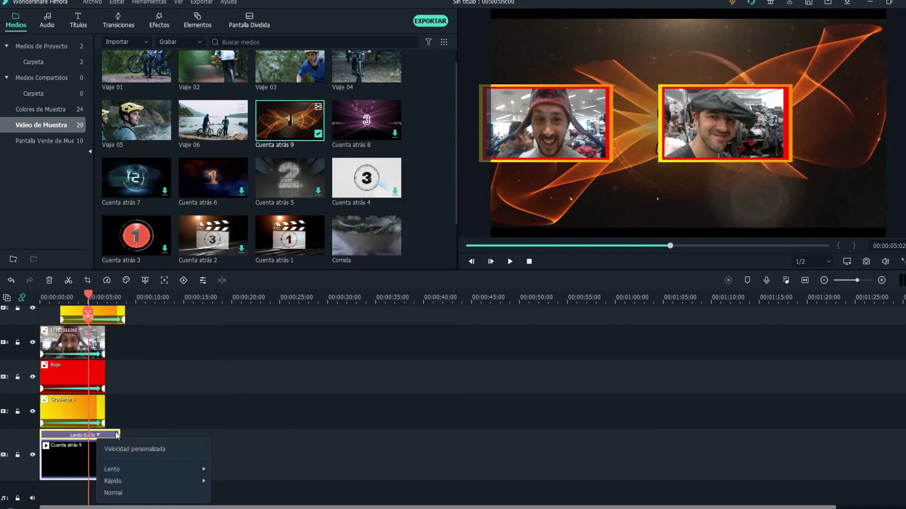
left_click(115, 436)
left_click_drag(120, 433, 105, 433)
- Preview the slowed countdown background from the start, and delete the Cuenta atrás 9 clip from track 1
left_click_drag(89, 297, 35, 290)
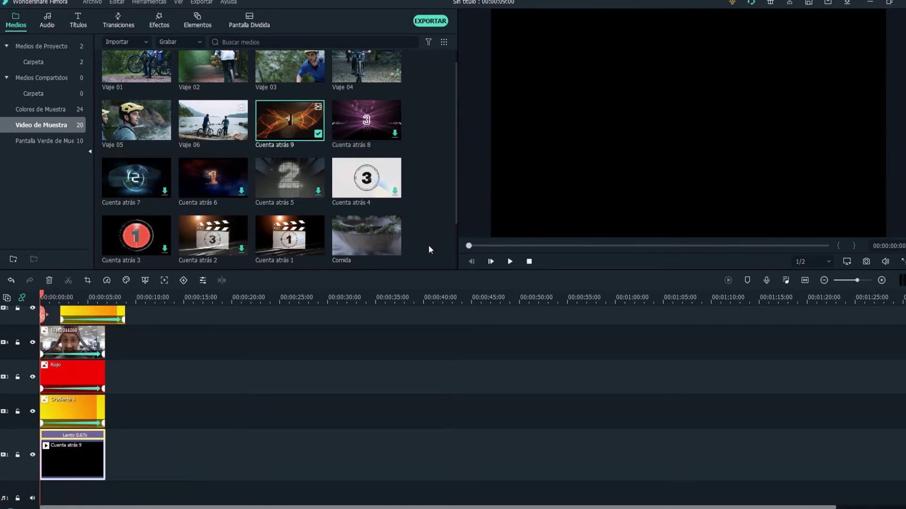
left_click(510, 262)
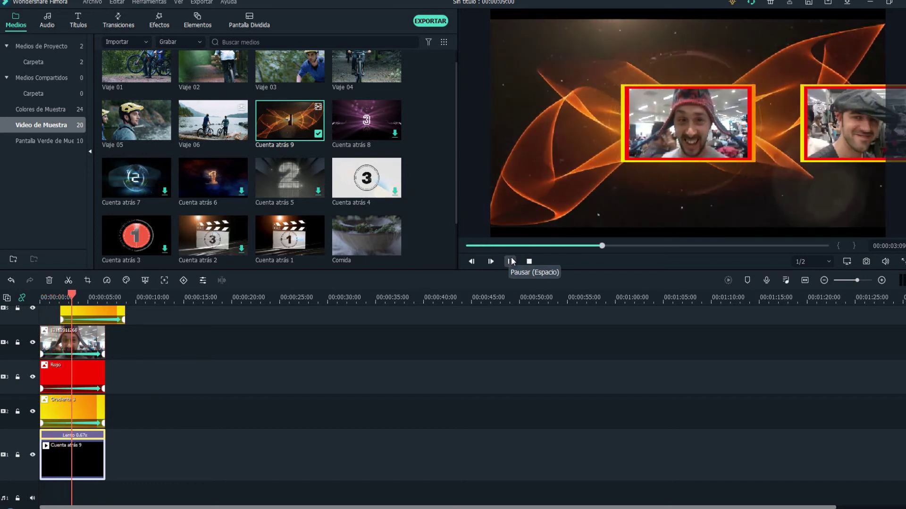
left_click(511, 262)
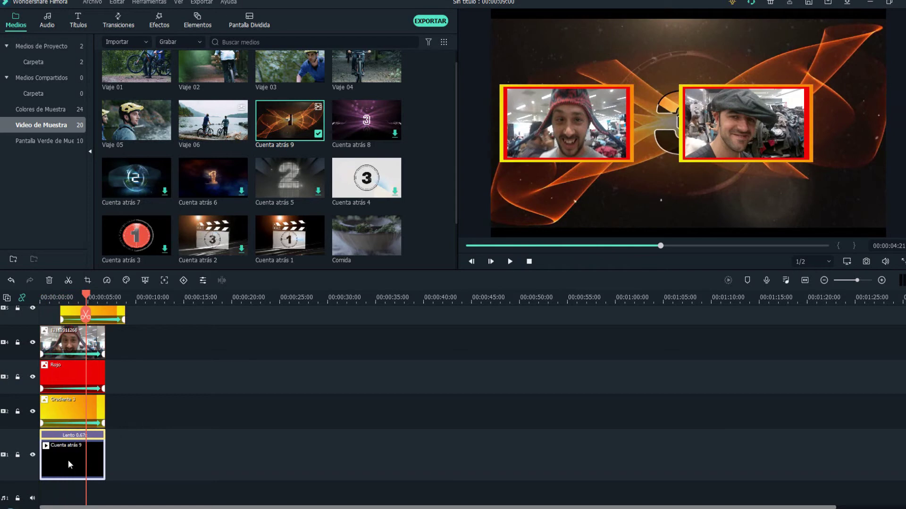
key("Delete")
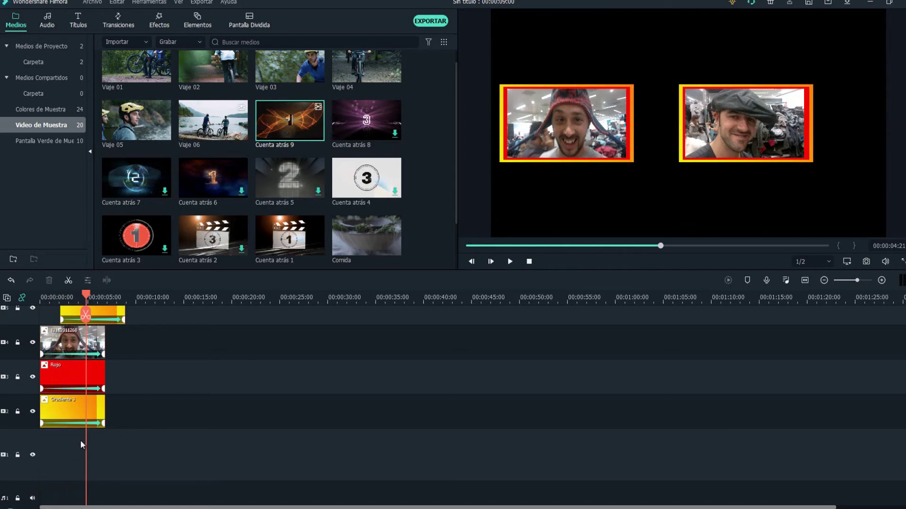
- Find the Pantalla de humo 1 element among the recommended elements and add it at the start of track 1
left_click(196, 21)
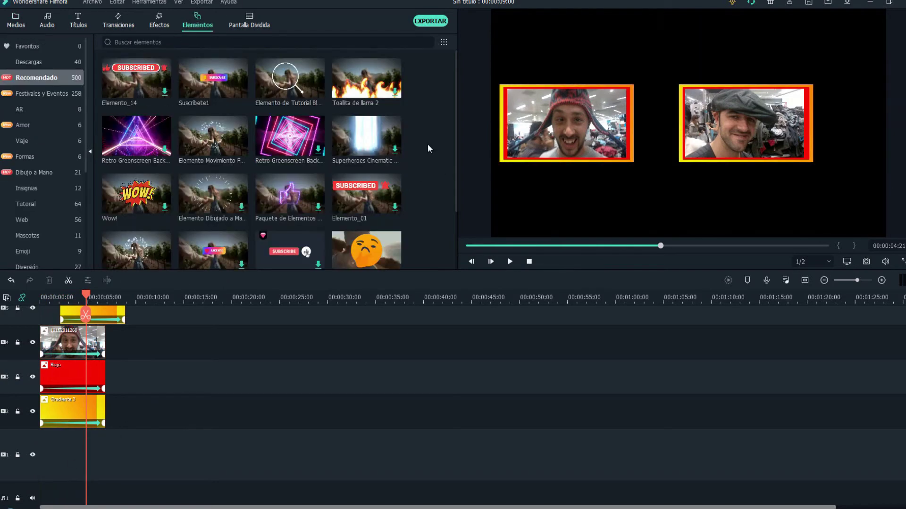
scroll(427, 144, "down", 10)
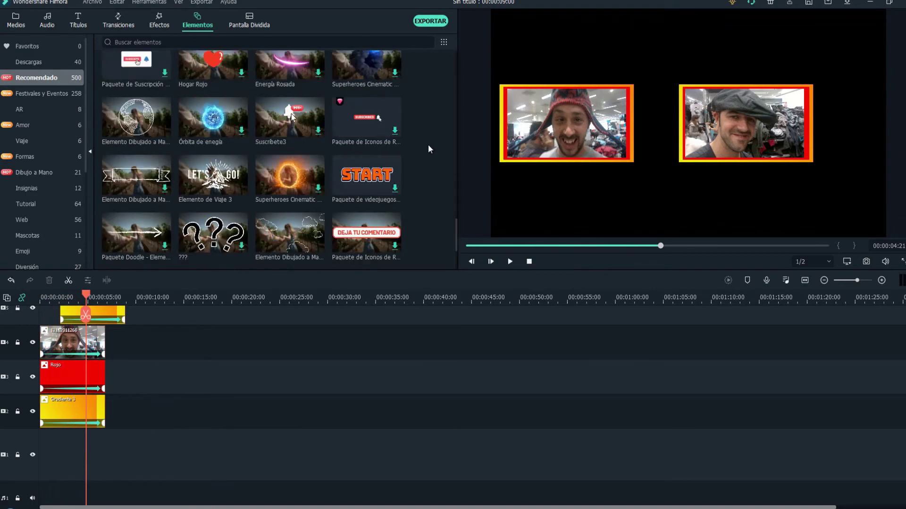
scroll(428, 149, "down", 10)
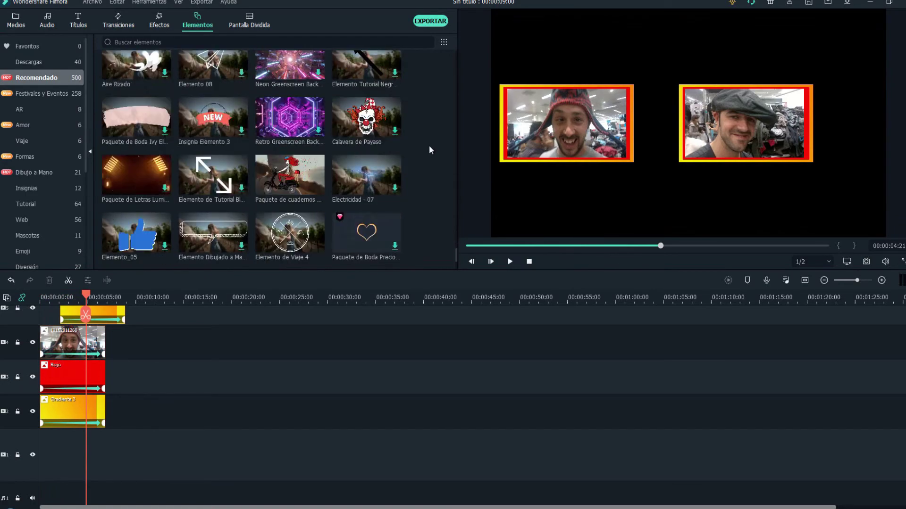
scroll(430, 151, "down", 10)
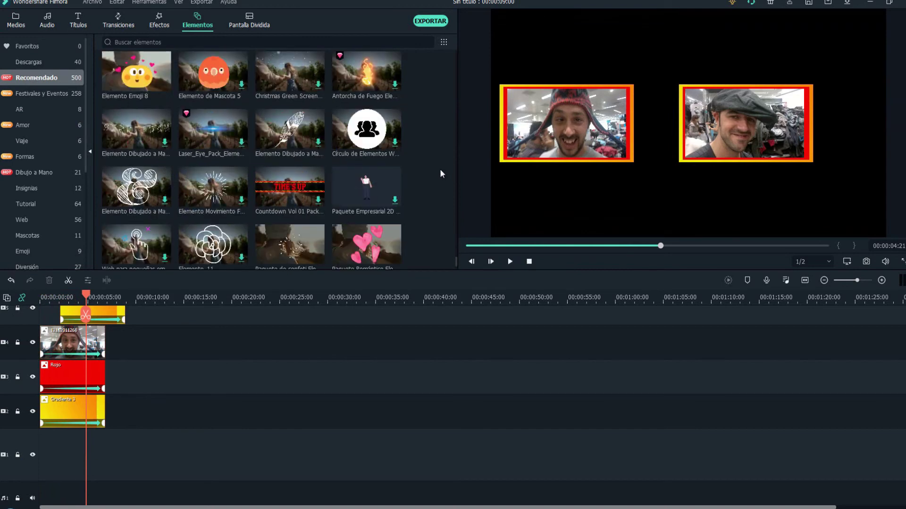
scroll(440, 173, "down", 5)
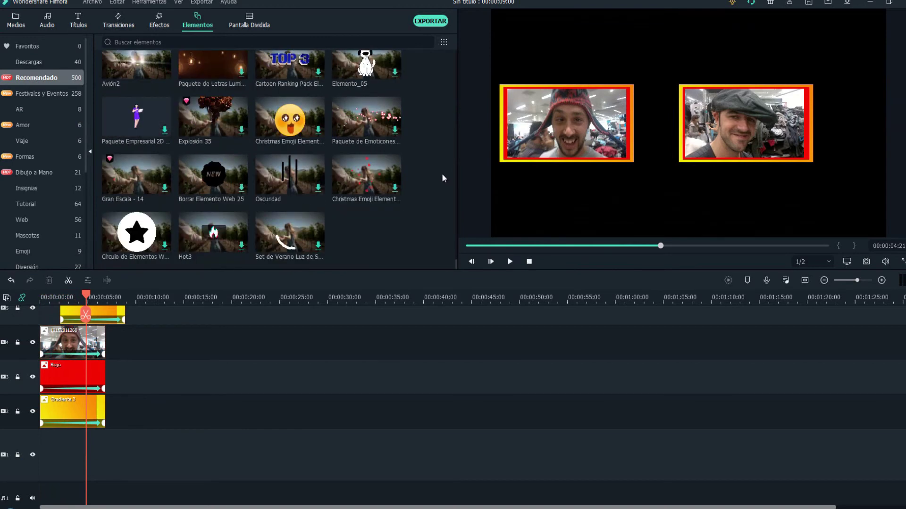
scroll(437, 176, "up", 5)
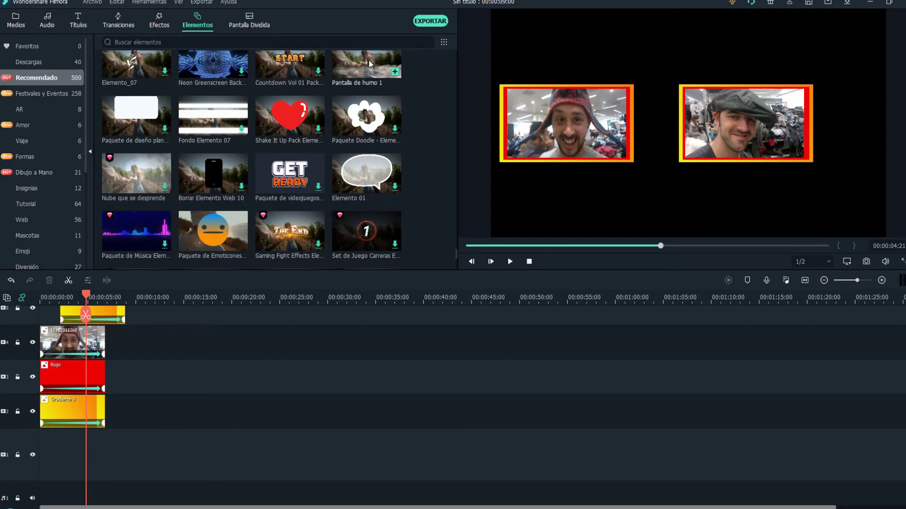
left_click_drag(366, 66, 24, 448)
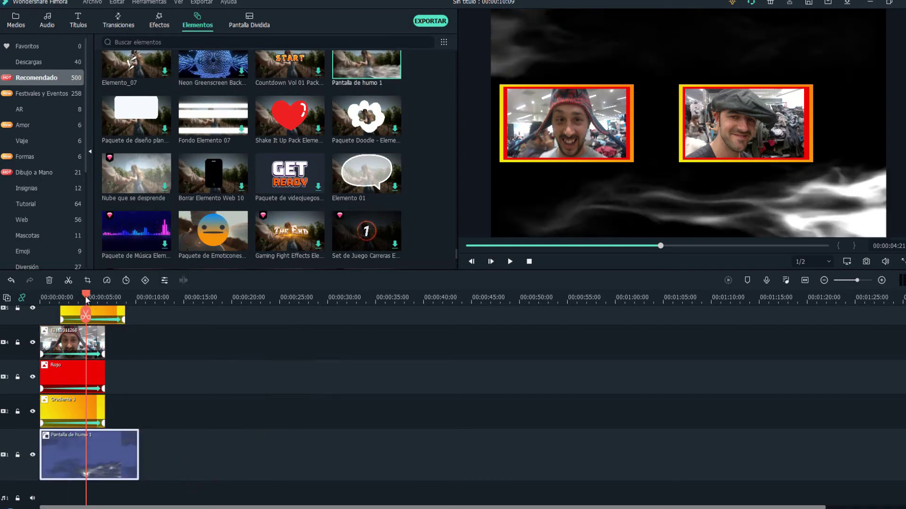
- Preview the smoke background behind the sliding photos from the start and check the frame at 00:00:04:03
left_click_drag(86, 295, 41, 295)
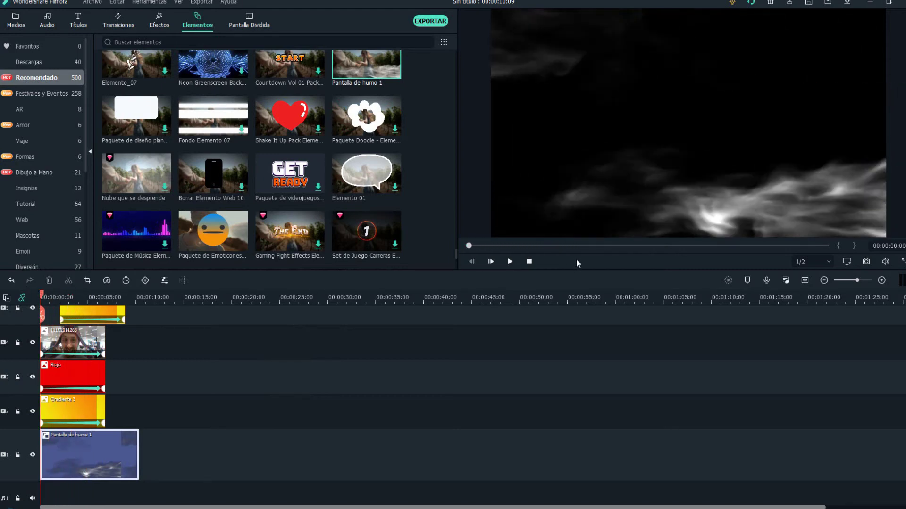
left_click(510, 261)
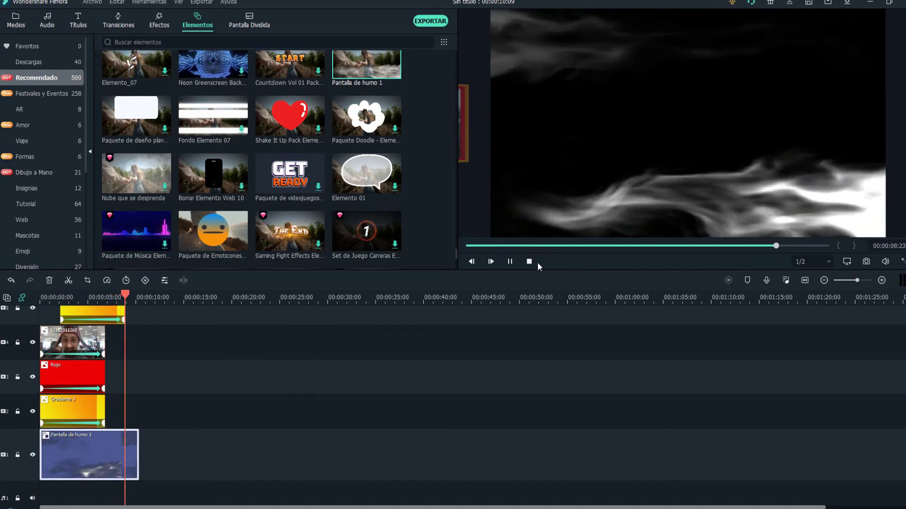
left_click(511, 262)
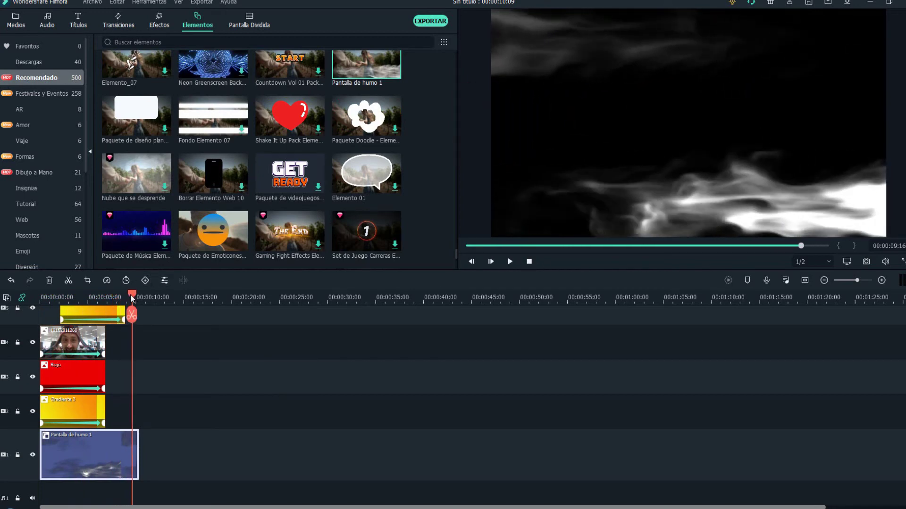
left_click_drag(132, 298, 79, 292)
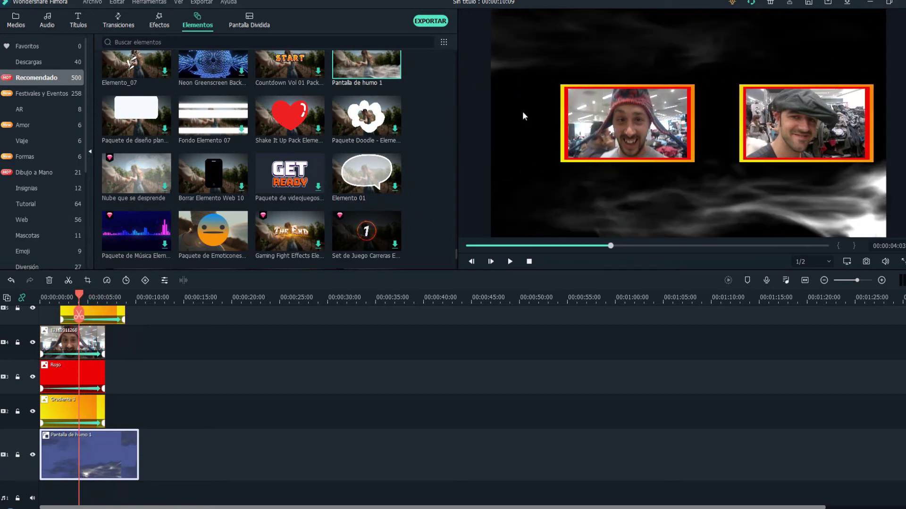
- Apply the DJ effect to the first photo's clip on track 4 and preview the slide from the start
left_click(158, 25)
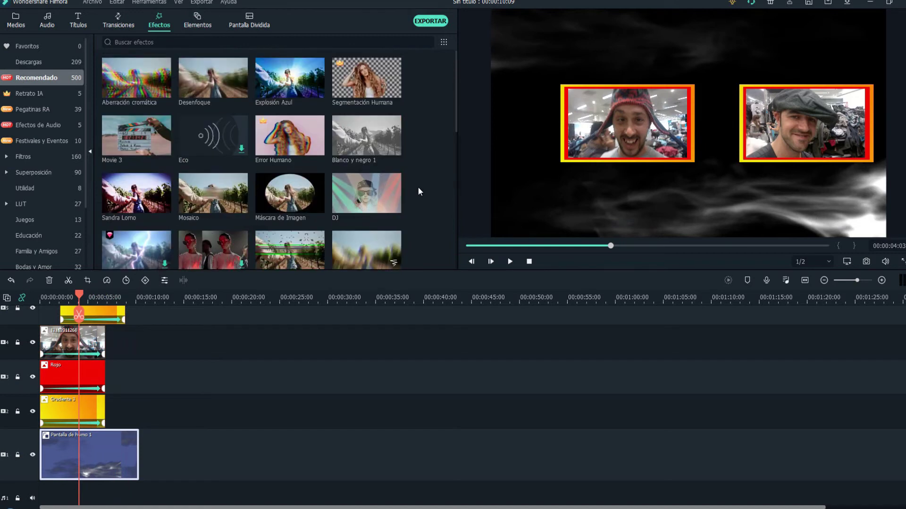
left_click_drag(377, 198, 91, 339)
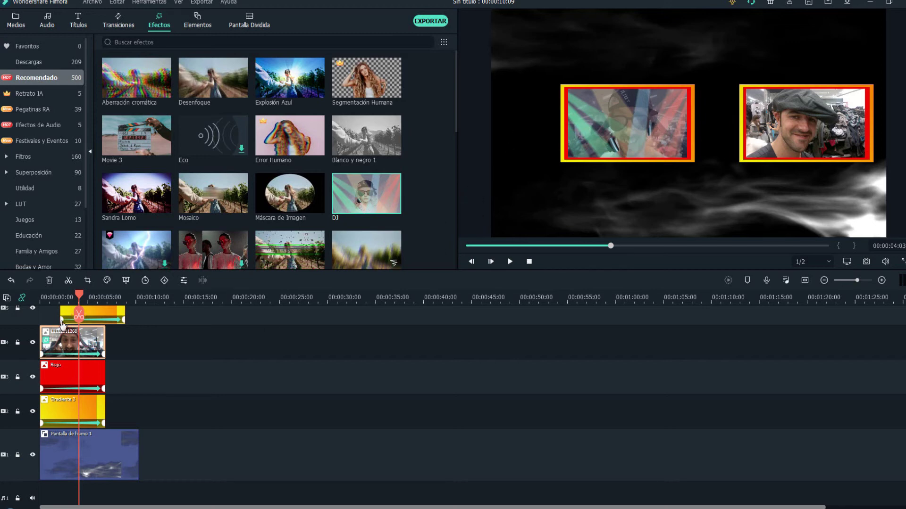
key("Home")
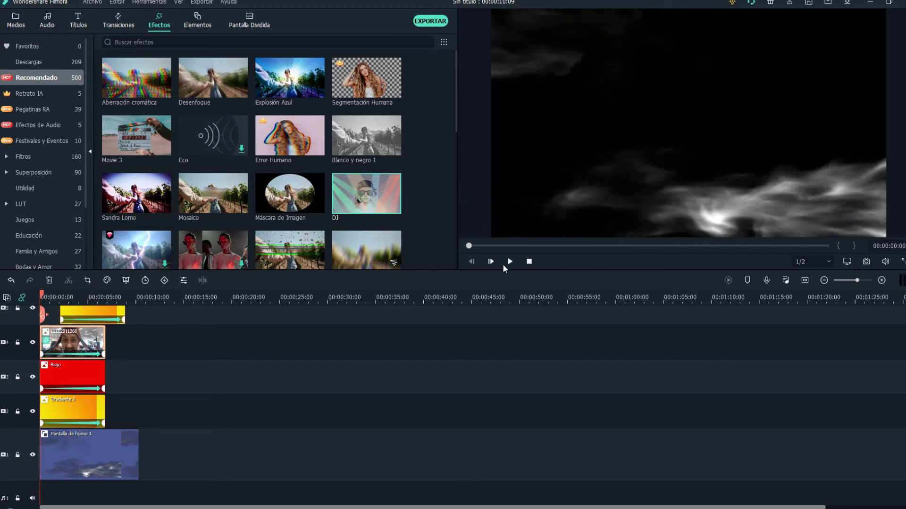
left_click(510, 261)
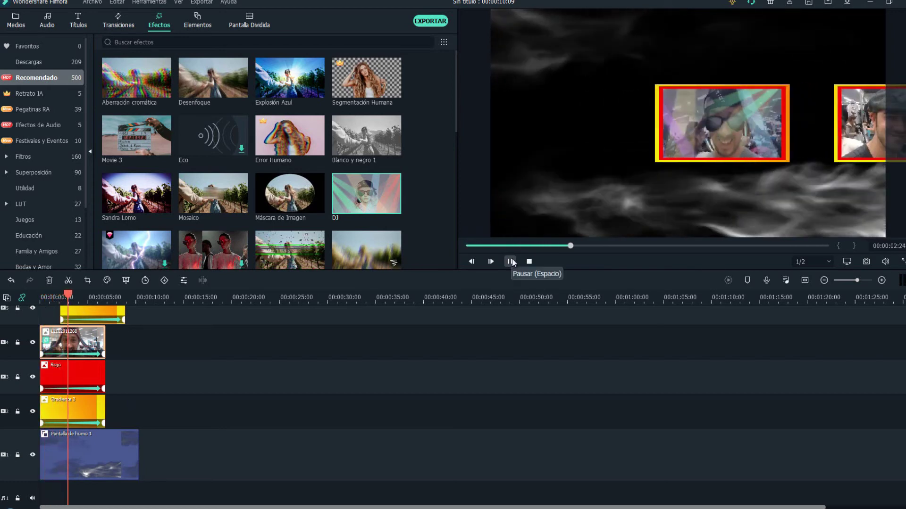
key("space")
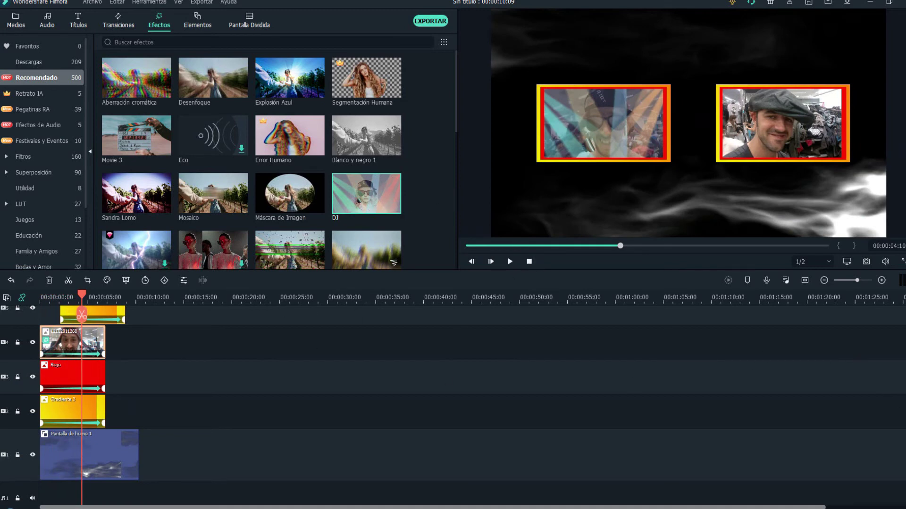
- Apply the recommended glitch effect with coloured lines and the DJ effect to the second photo's clip on track 7, previewing each
scroll(424, 401, "up", 3)
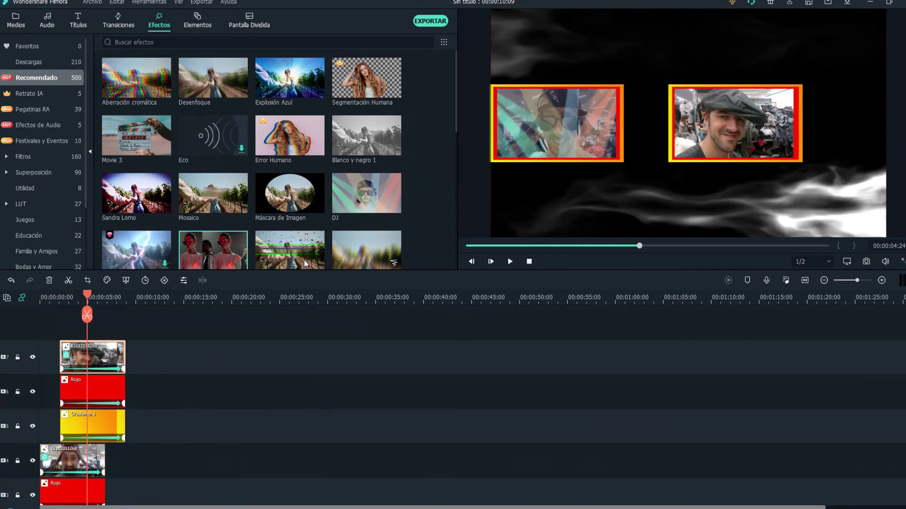
left_click_drag(282, 248, 89, 358)
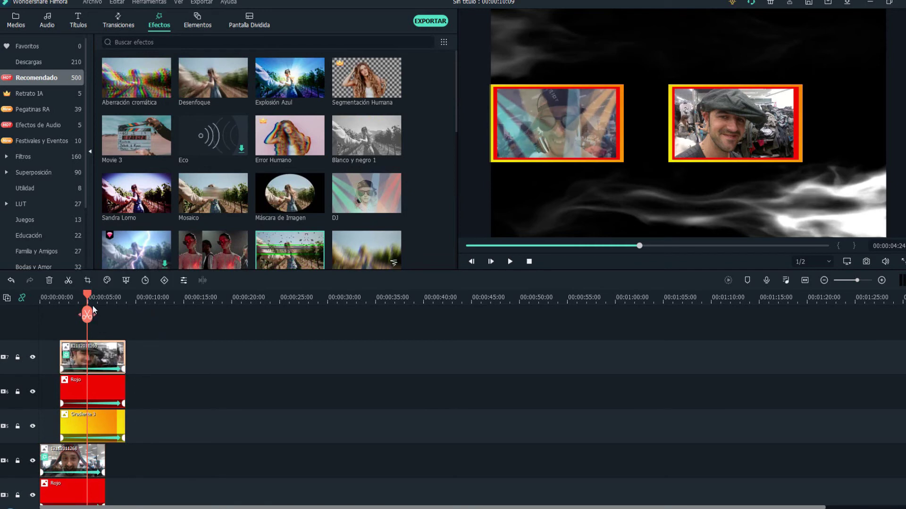
left_click_drag(87, 293, 40, 294)
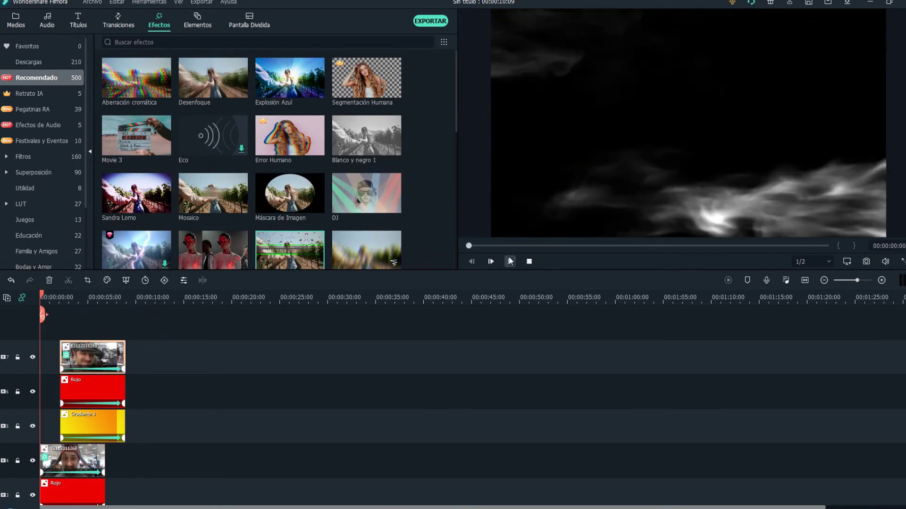
left_click(510, 261)
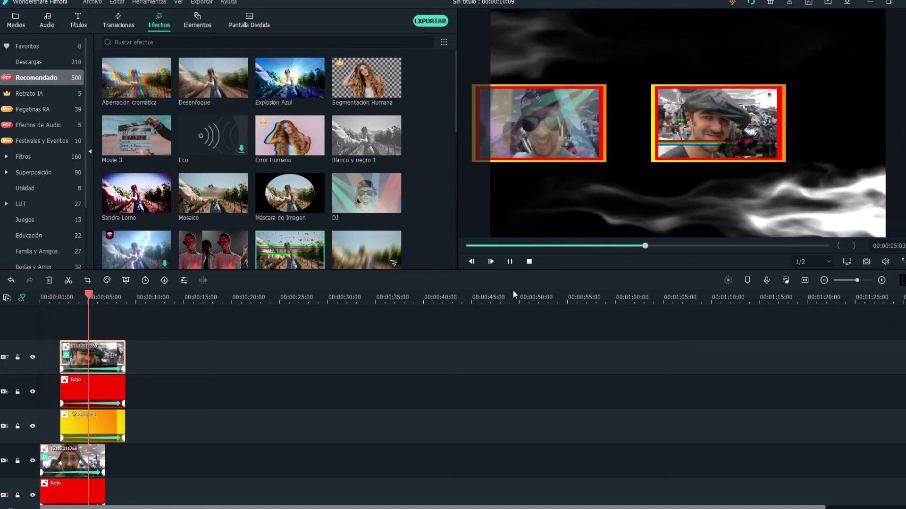
left_click(510, 261)
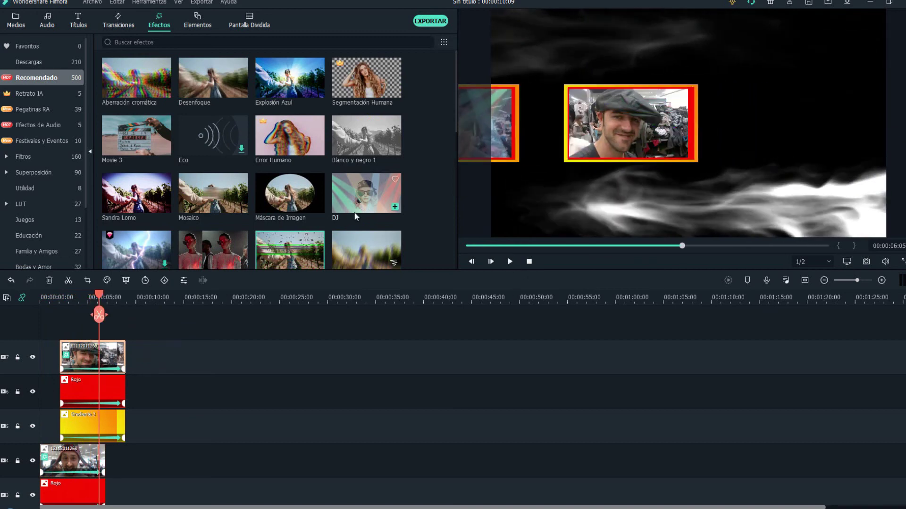
left_click(364, 188)
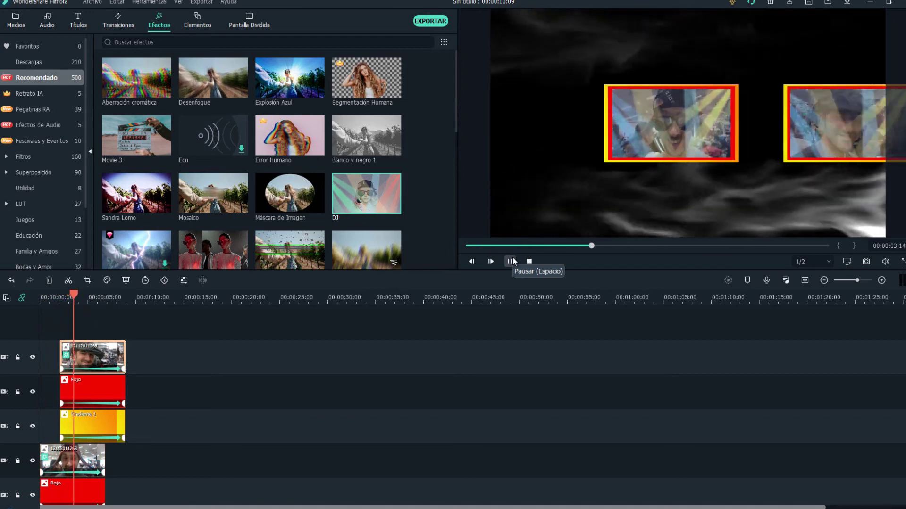
left_click(511, 261)
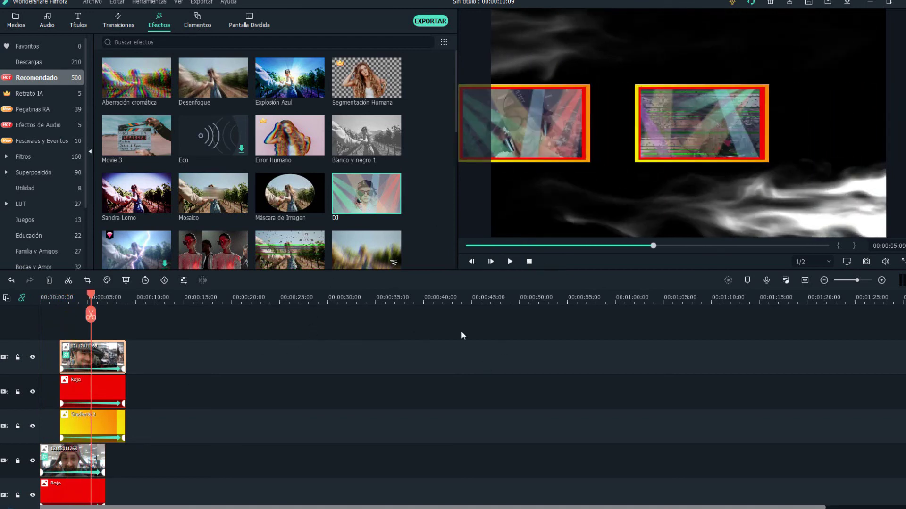
- Select all the clips on every track and delete them to empty the timeline
scroll(225, 335, "down", 5)
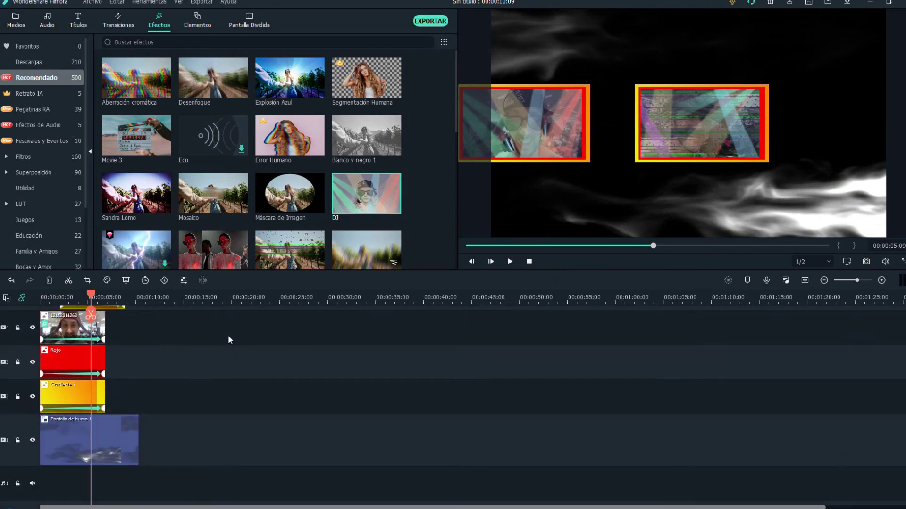
left_click_drag(278, 493, 72, 207)
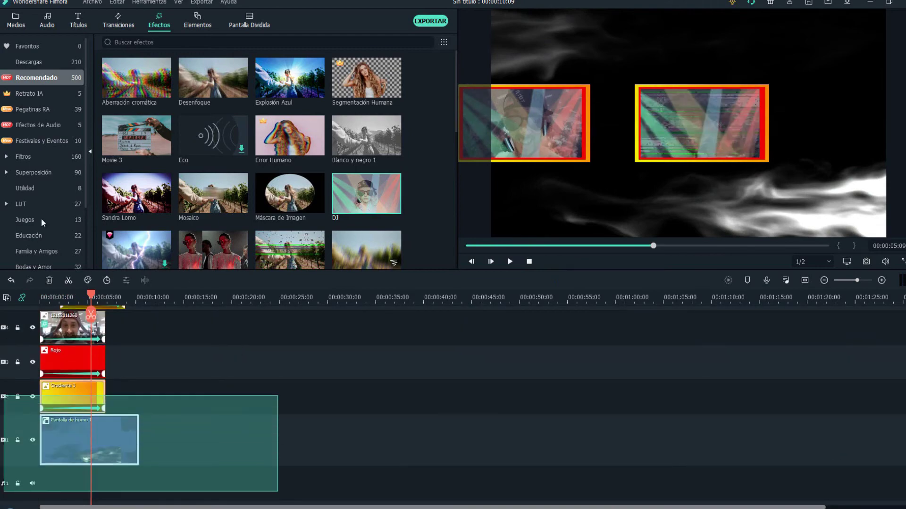
key("Delete")
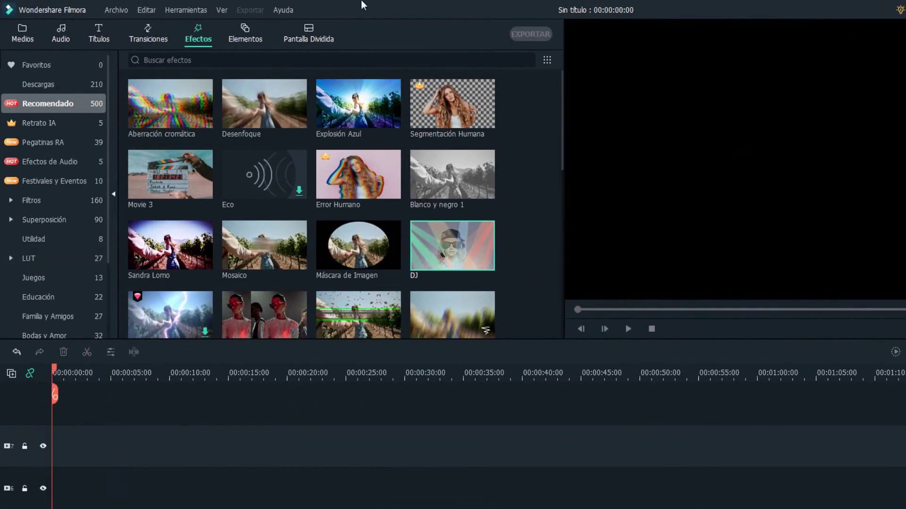
- Find the VS title with two photo frames among the recommended titles and add it at the start of track 6
left_click(104, 30)
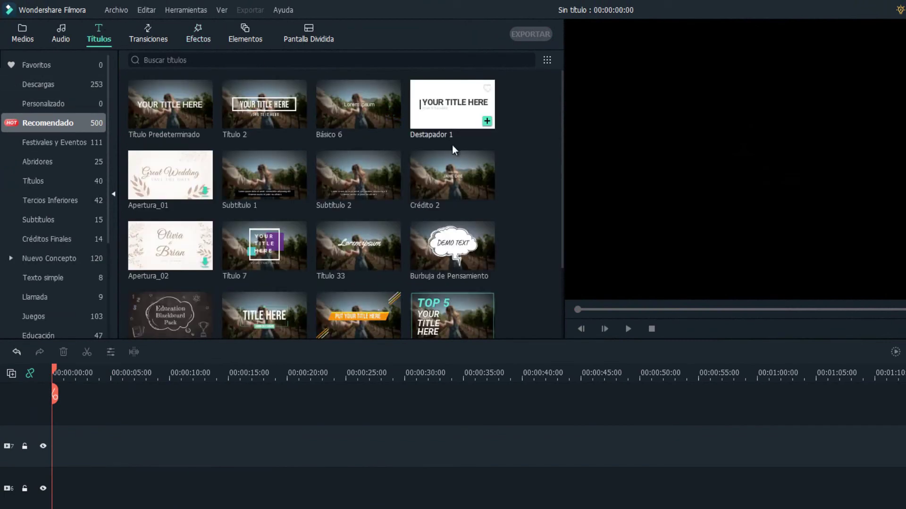
scroll(462, 160, "down", 2)
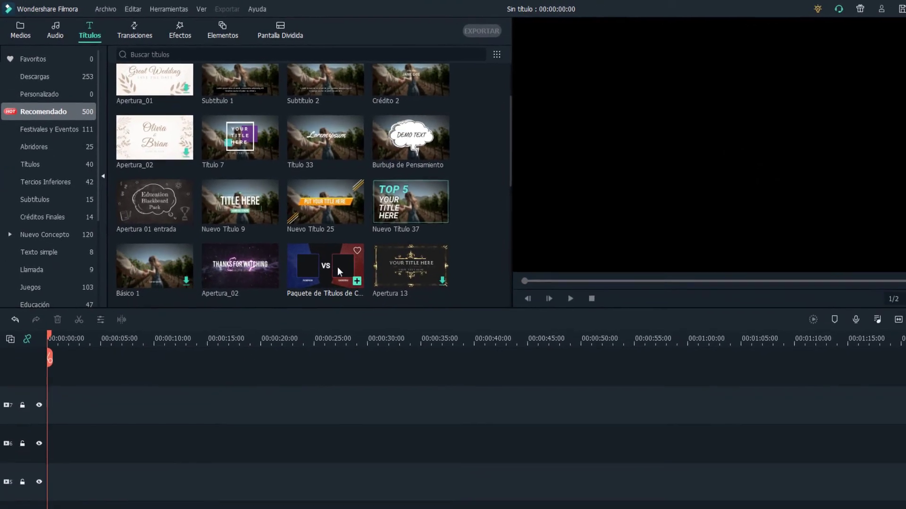
left_click_drag(355, 286, 41, 392)
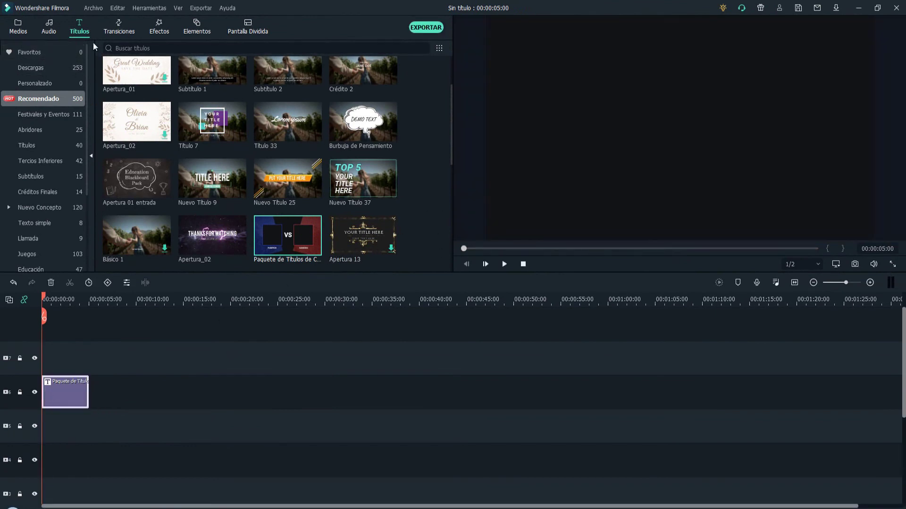
left_click(22, 18)
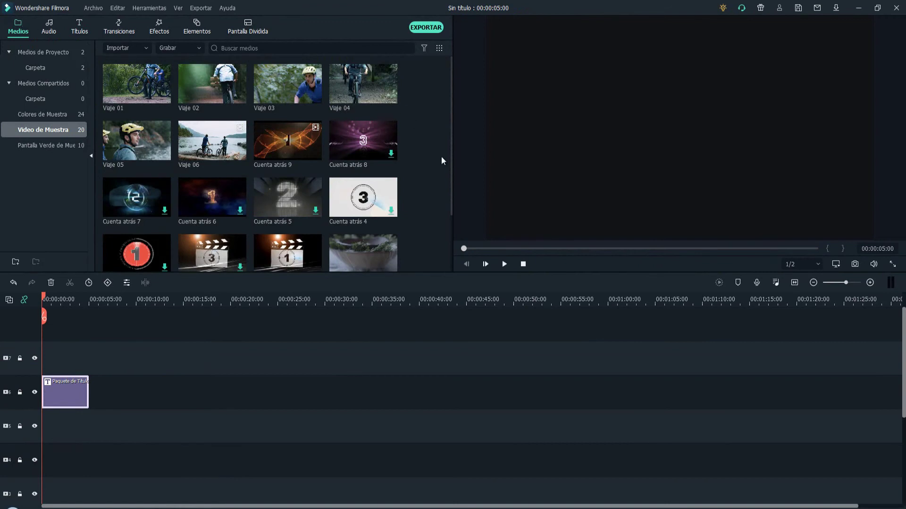
scroll(437, 161, "down", 1)
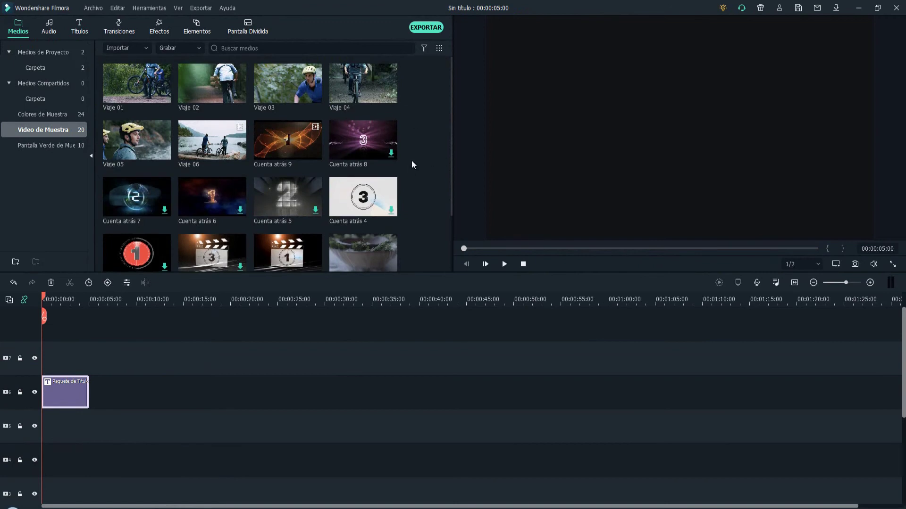
left_click(59, 51)
left_click_drag(223, 77, 89, 428)
left_click(522, 264)
left_click(507, 264)
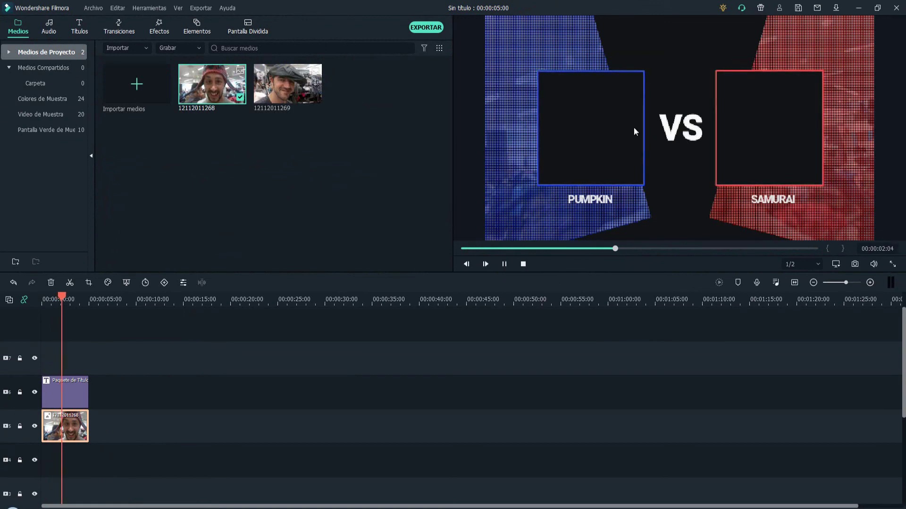
left_click(504, 265)
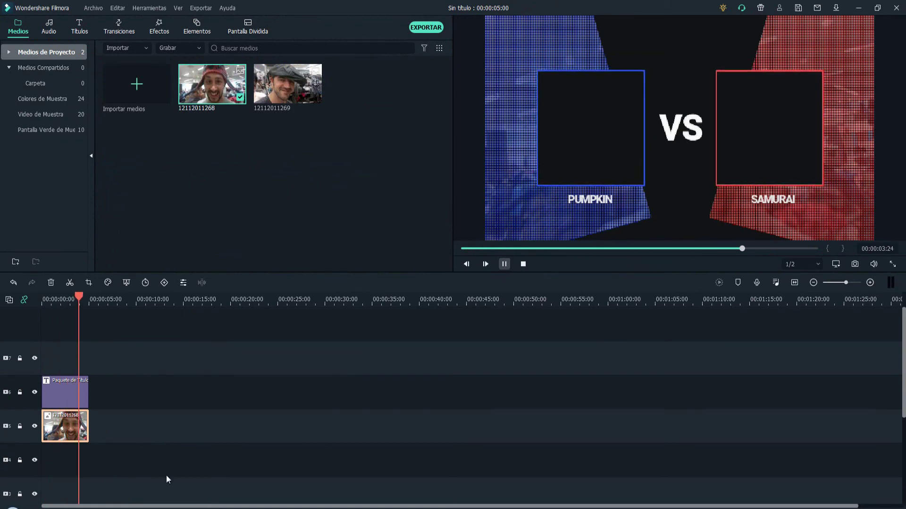
- Move the photo above the VS title to track 7, starting at 00:00:00:14 when the frames have appeared and ending with the title
left_click_drag(61, 427, 76, 345)
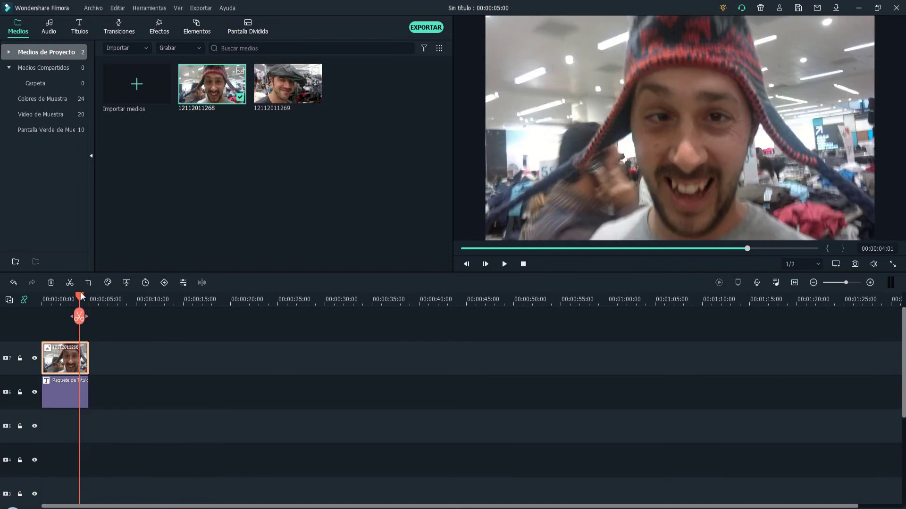
left_click_drag(80, 297, 55, 297)
left_click_drag(88, 360, 142, 364)
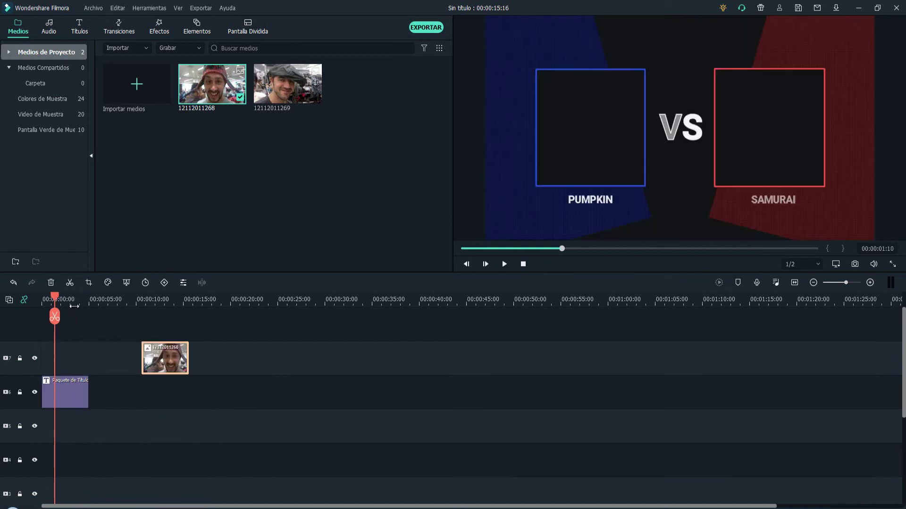
left_click_drag(52, 300, 42, 300)
left_click(502, 267)
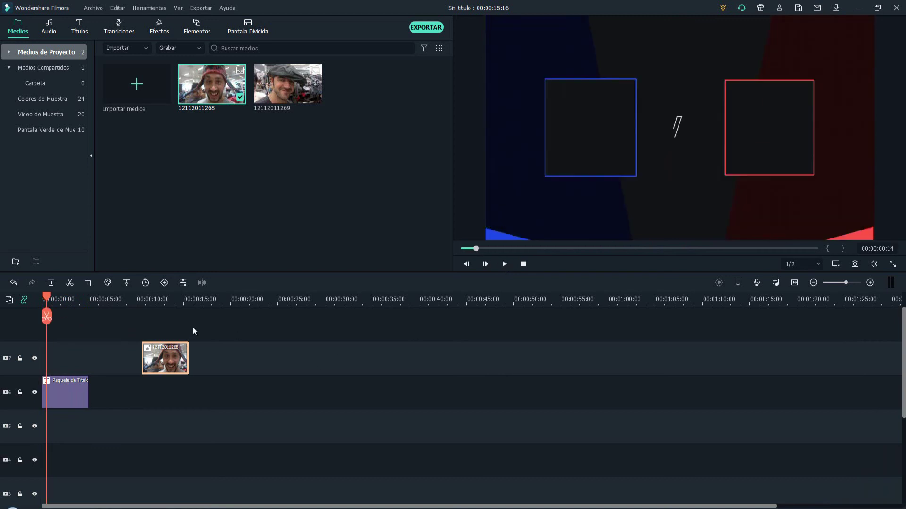
left_click_drag(158, 360, 87, 359)
left_click(279, 85)
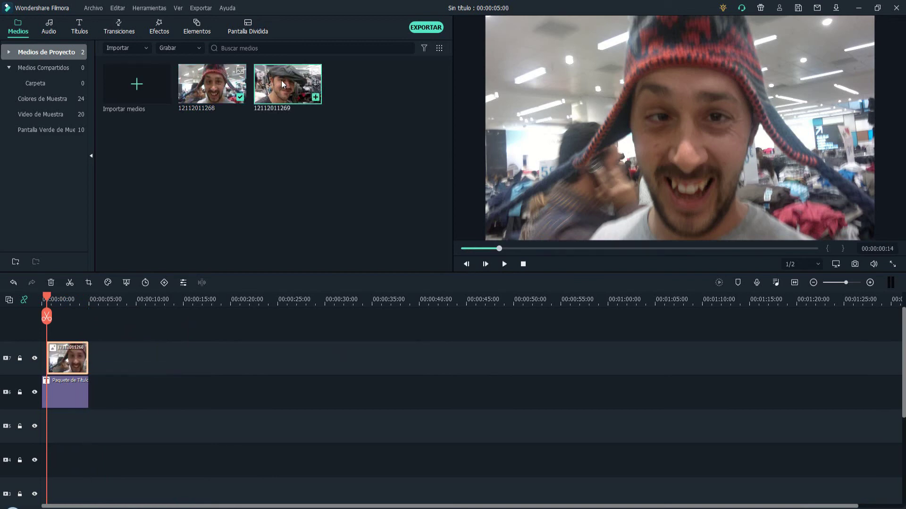
left_click_drag(58, 332, 88, 361)
left_click(63, 300)
- Open the image transform settings of the photo on track 8 and set its scale to 30%
double_click(68, 358)
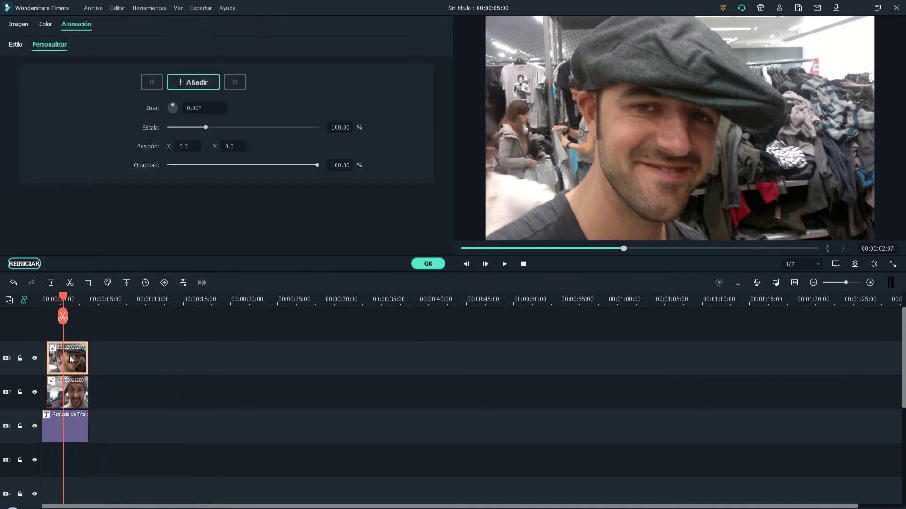
left_click(18, 24)
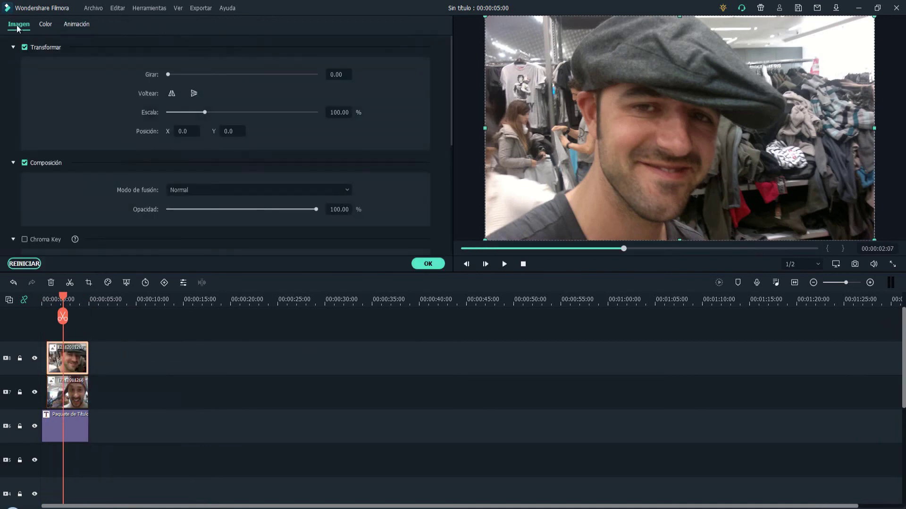
left_click(338, 112)
type("30")
key("Return")
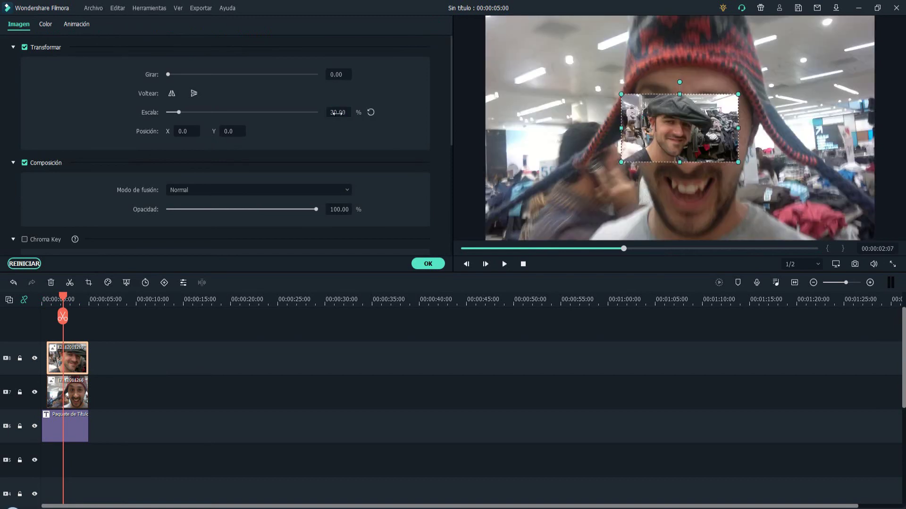
- Set the scale of the photo on track 7 to 30%
left_click(648, 204)
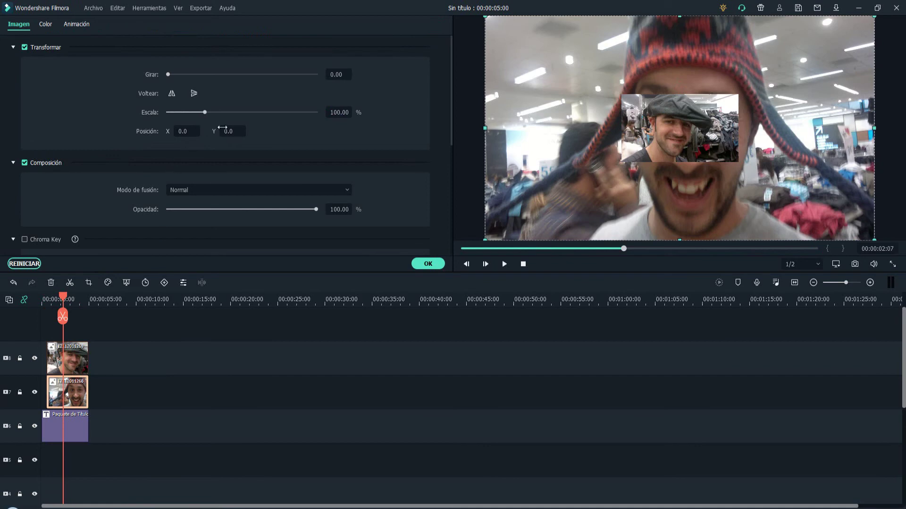
left_click(339, 112)
type("30")
key("Return")
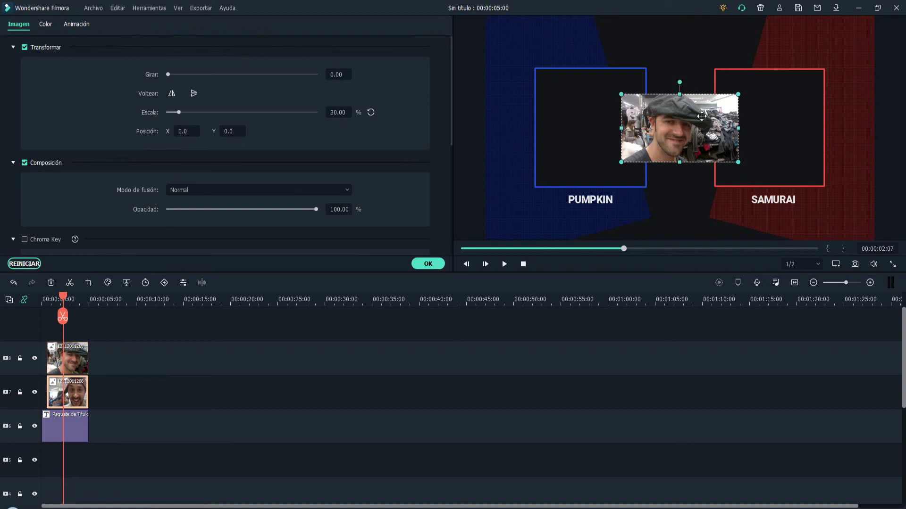
- Place the track 8 photo in the red frame at the frame's width, and fit the track 7 photo to the whole blue frame
left_click_drag(699, 115, 782, 100)
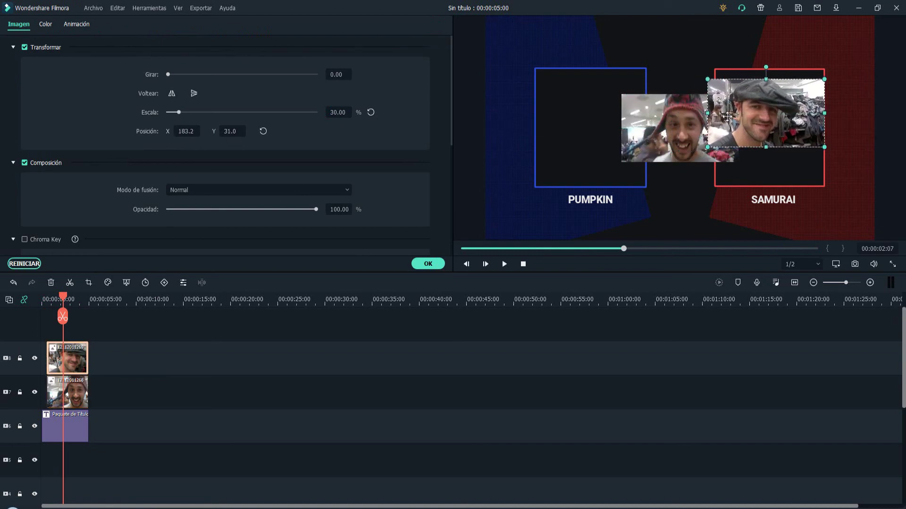
left_click_drag(708, 113, 647, 128)
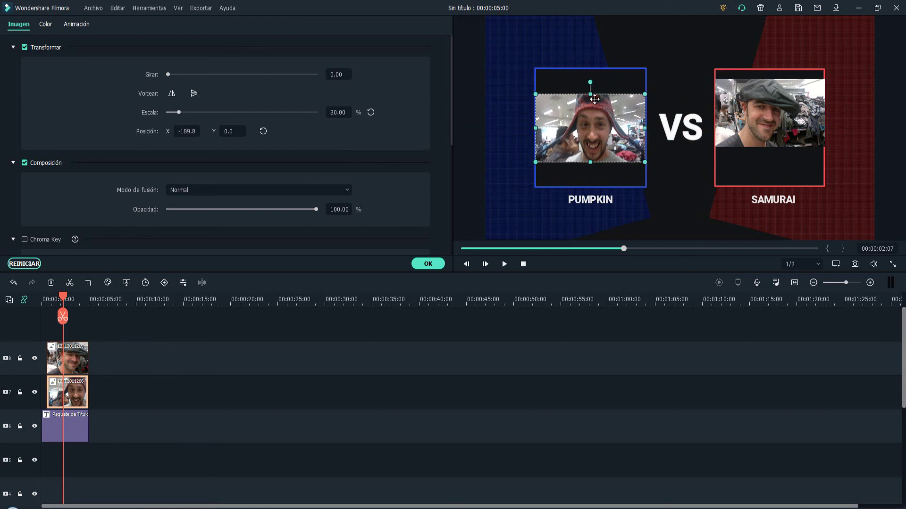
left_click_drag(590, 93, 594, 69)
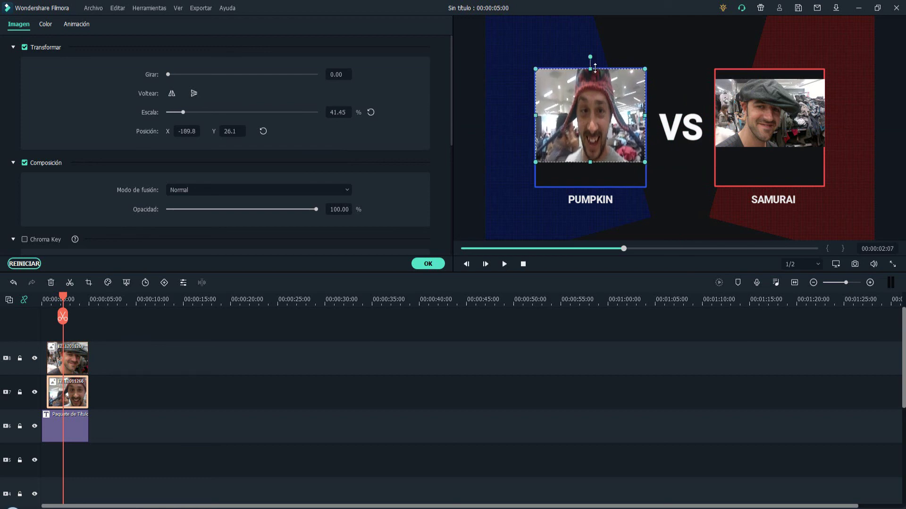
left_click_drag(591, 161, 591, 186)
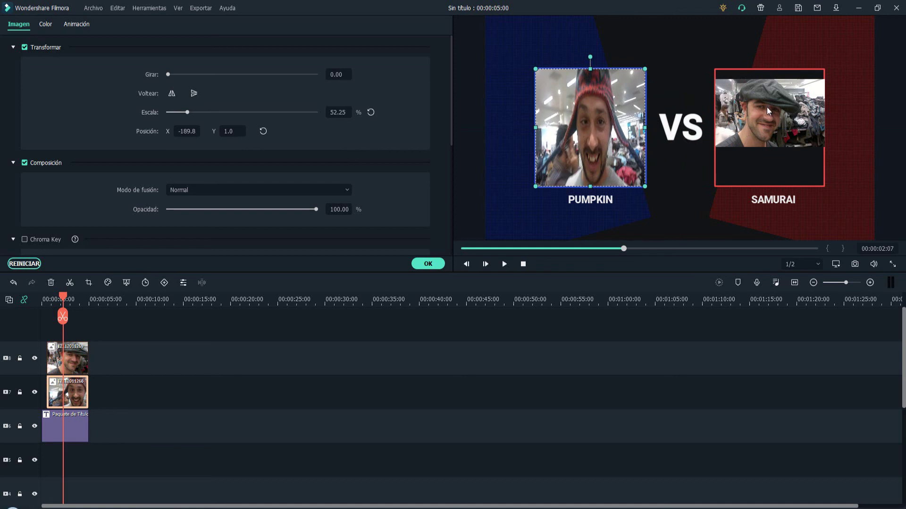
- Narrow the photo in the red frame slightly and stretch it vertically to fill the frame's full height
left_click(757, 118)
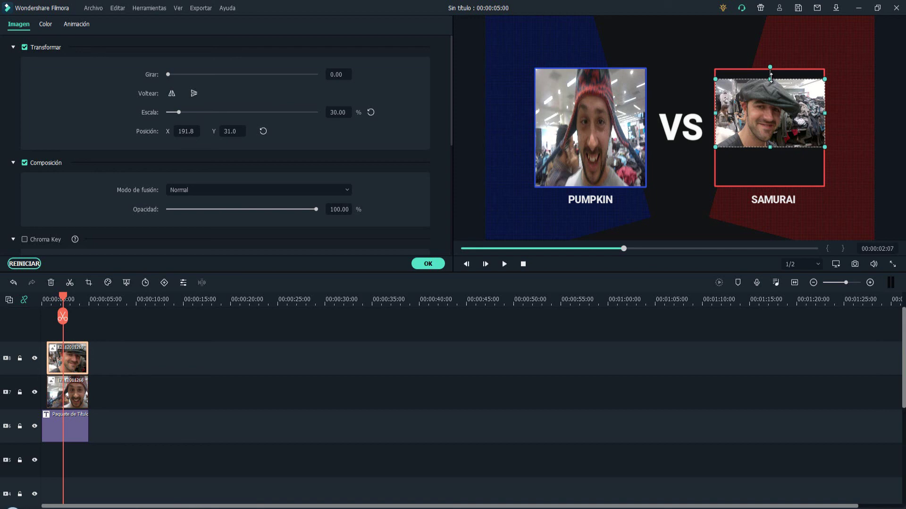
left_click_drag(771, 78, 770, 68)
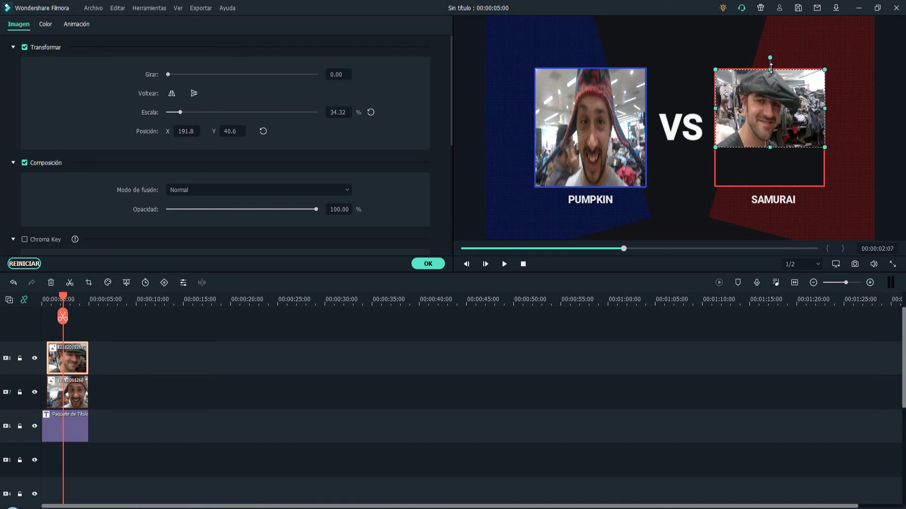
left_click_drag(826, 108, 824, 107)
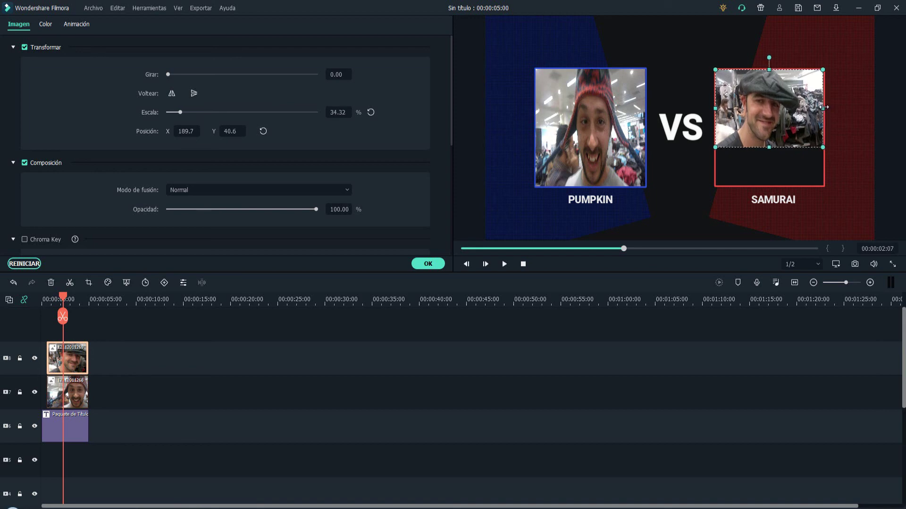
left_click_drag(770, 152, 774, 185)
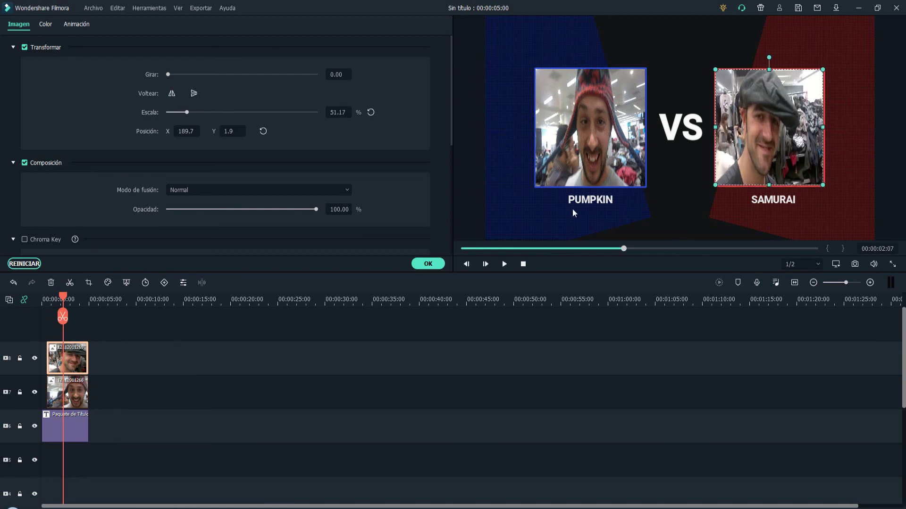
- Replace the PUMPKIN caption with the first name of the man in the blue frame, and SAMURAI with that of the other man
left_click(584, 200)
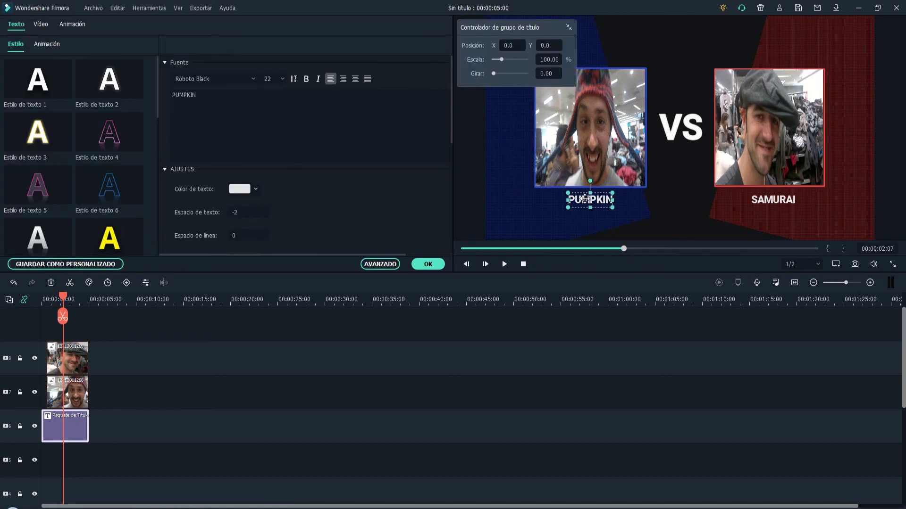
double_click(202, 94)
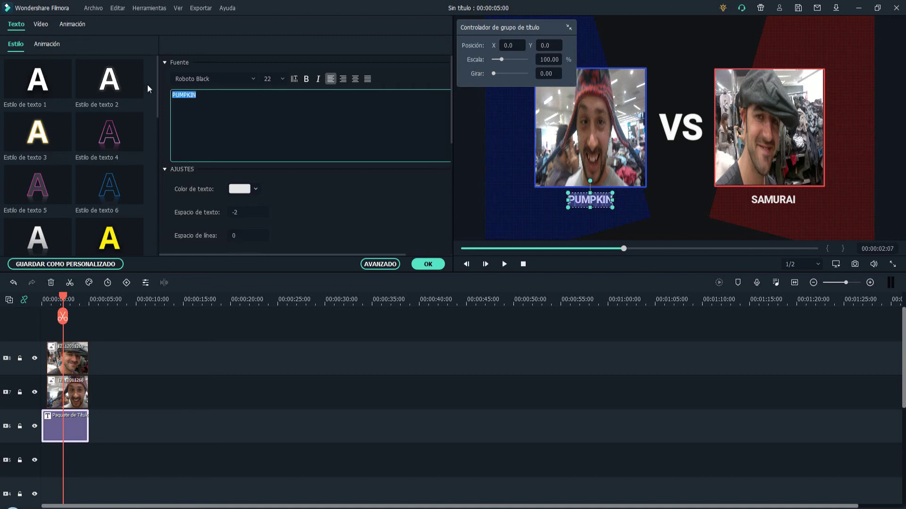
type("santi")
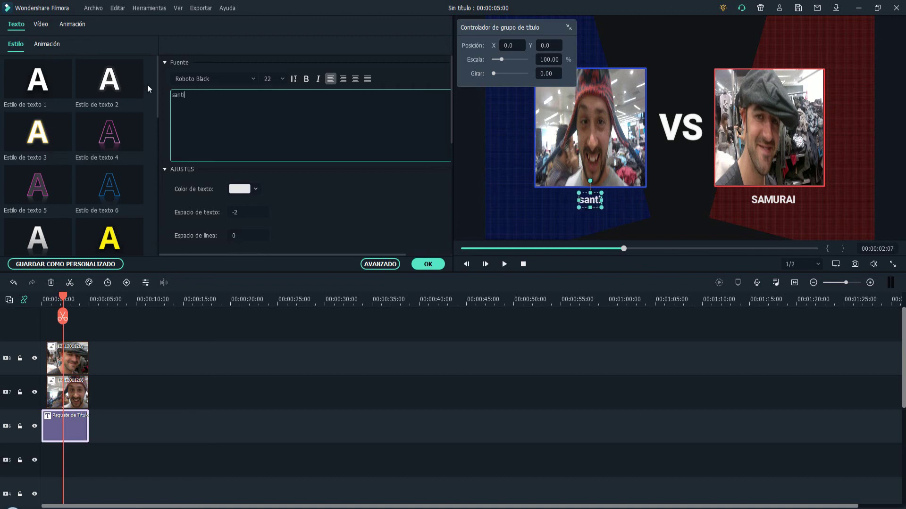
left_click(757, 200)
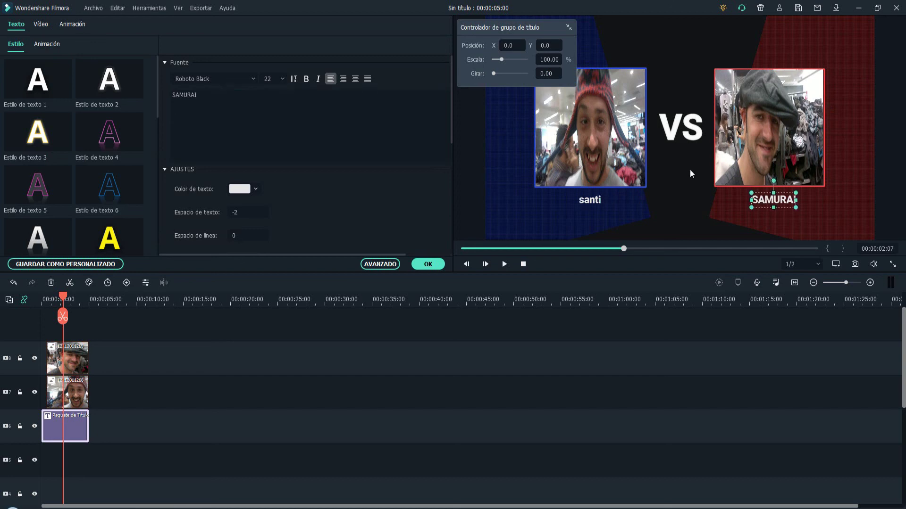
double_click(213, 94)
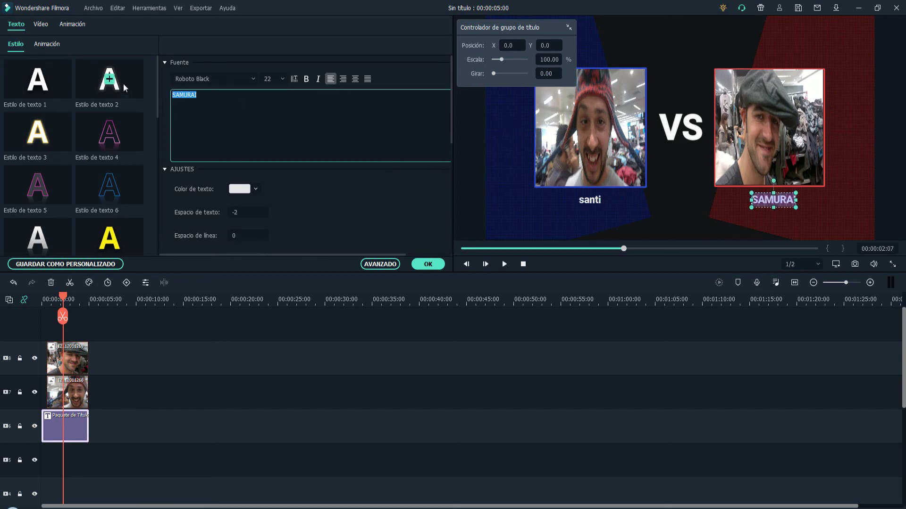
type("jose")
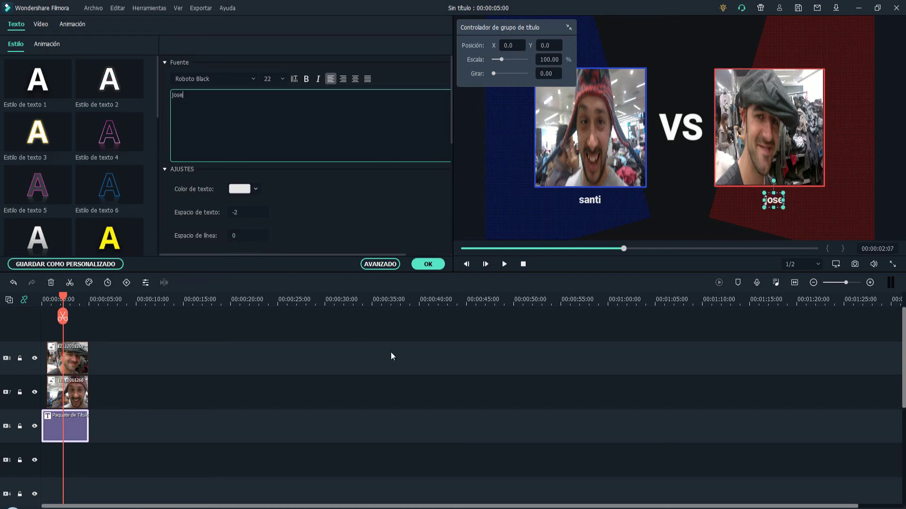
left_click(428, 265)
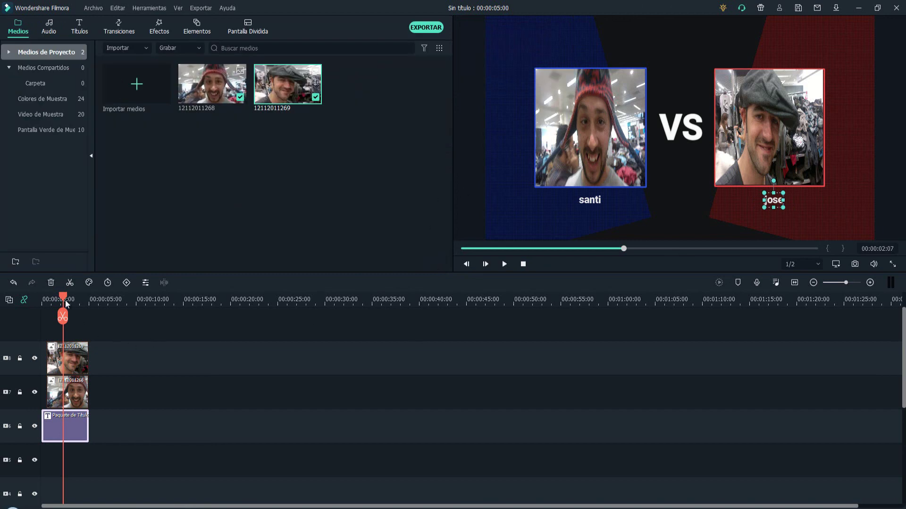
- Play the finished VS title with both photos from the start of the timeline
left_click(43, 299)
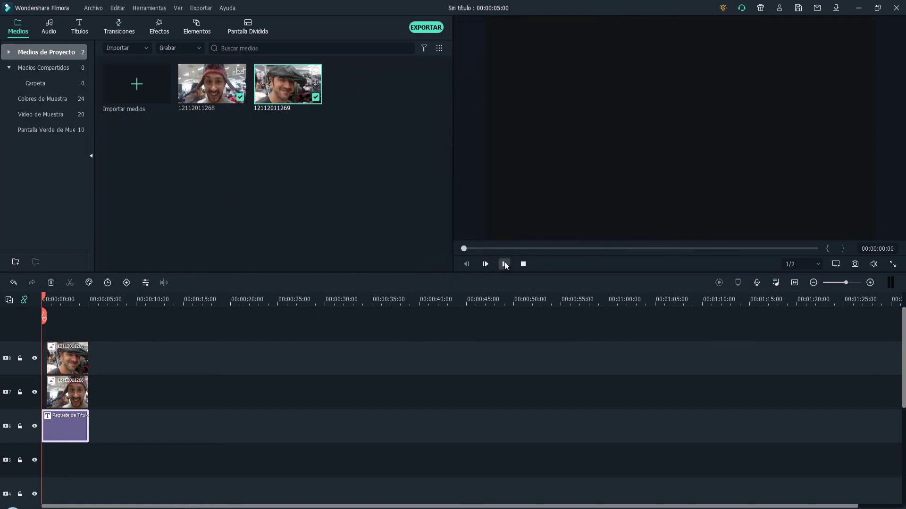
left_click(504, 264)
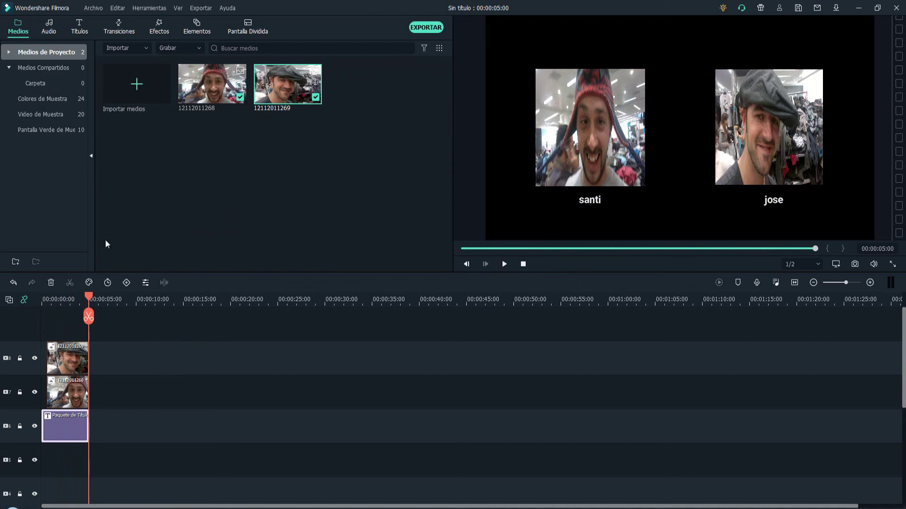
- Clear the timeline by deleting the VS title and both photo clips together, and deselect the photo in the project media
left_click_drag(95, 474, 64, 347)
key("Delete")
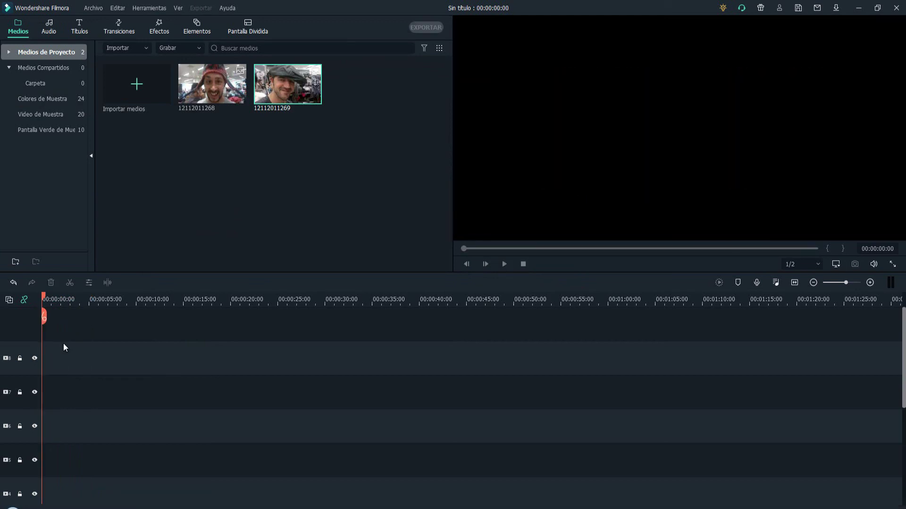
left_click(273, 179)
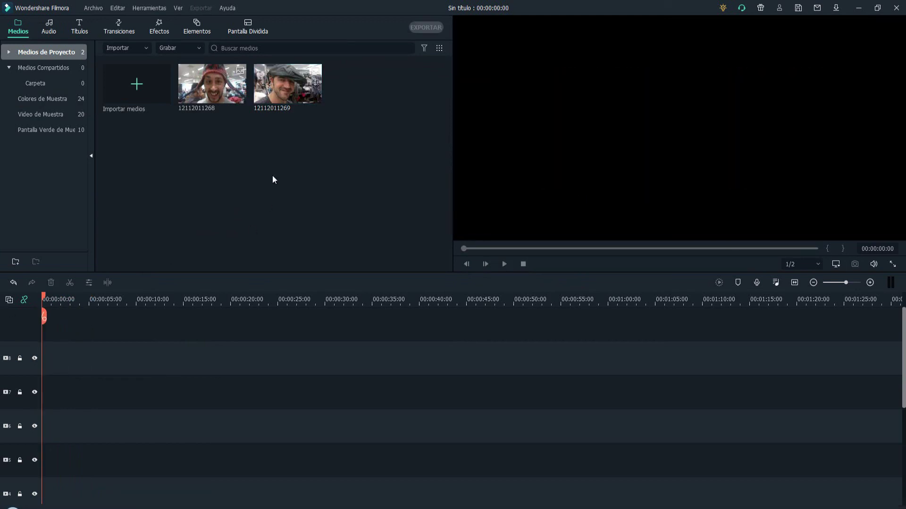